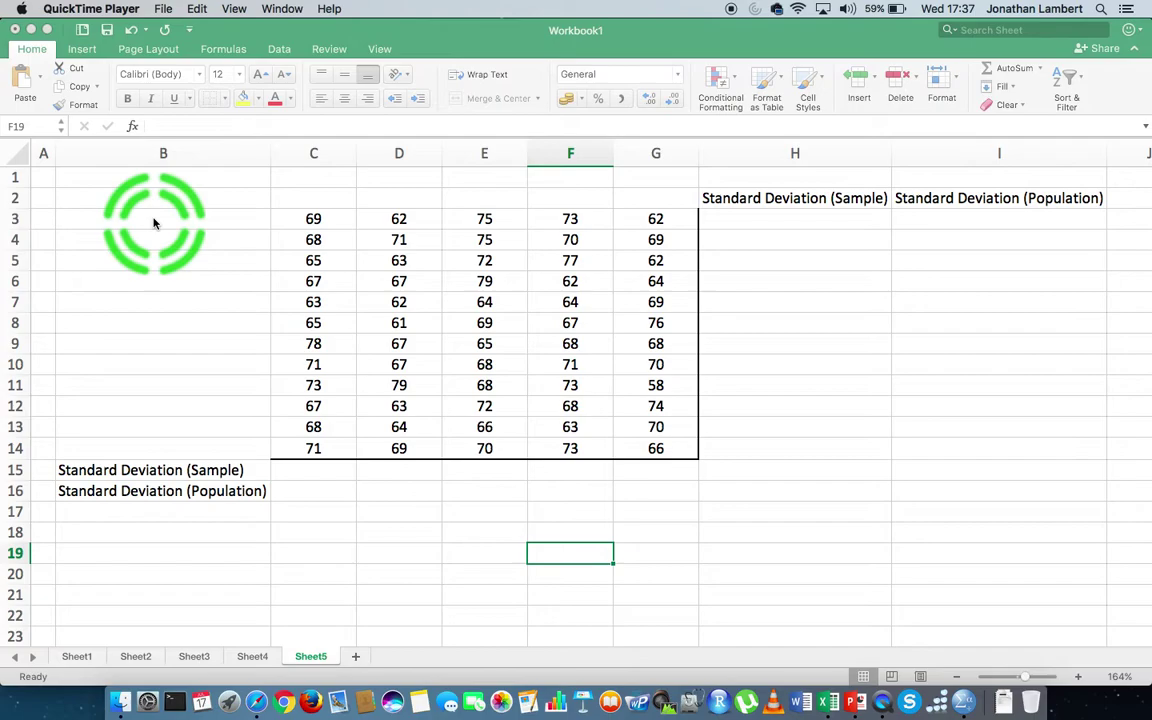
Review the sample and population standard deviation labels and select cell H15
click(167, 470)
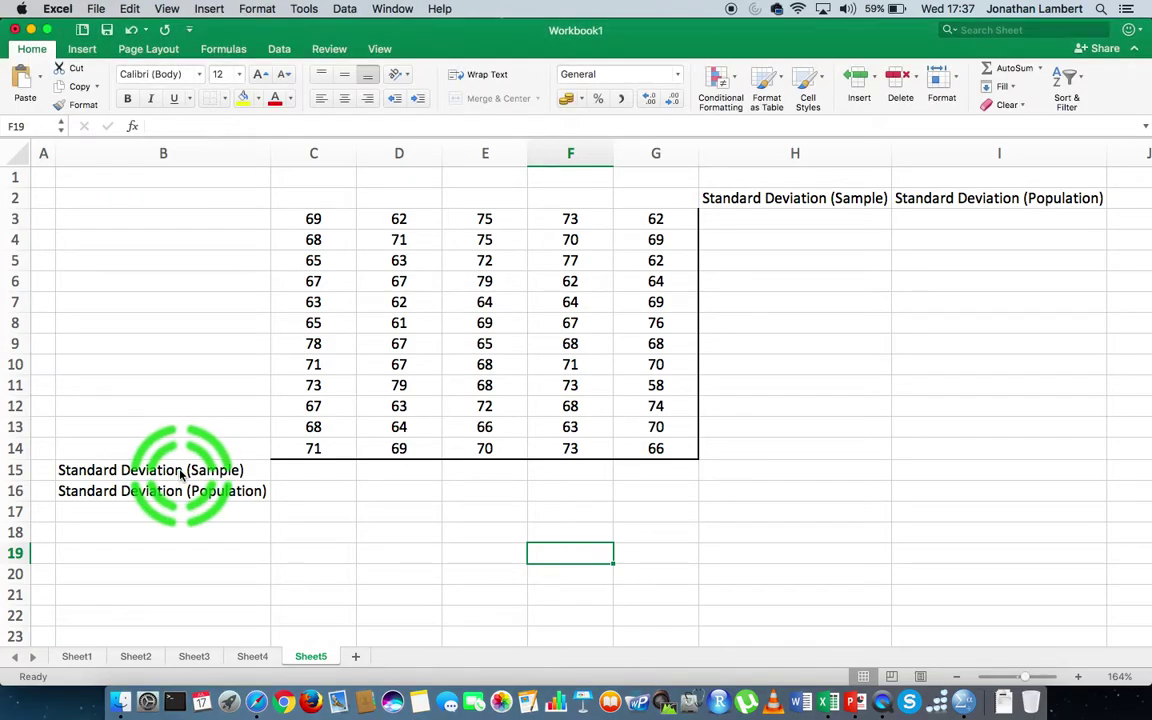
click(170, 472)
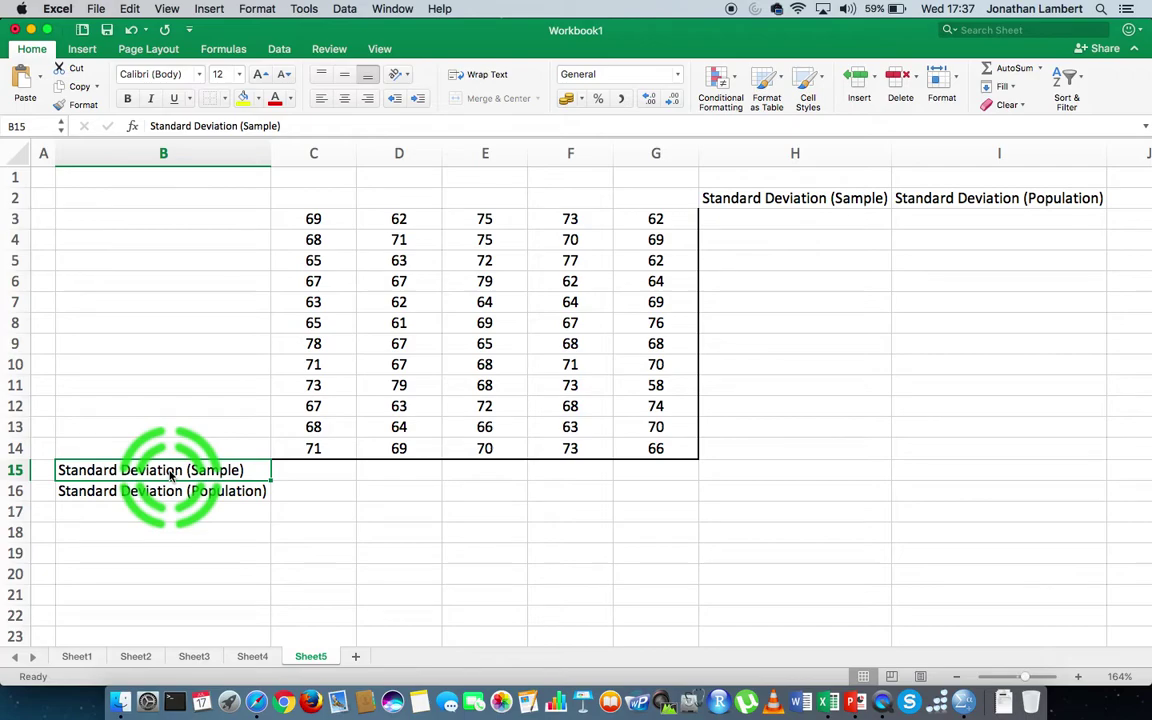
click(163, 491)
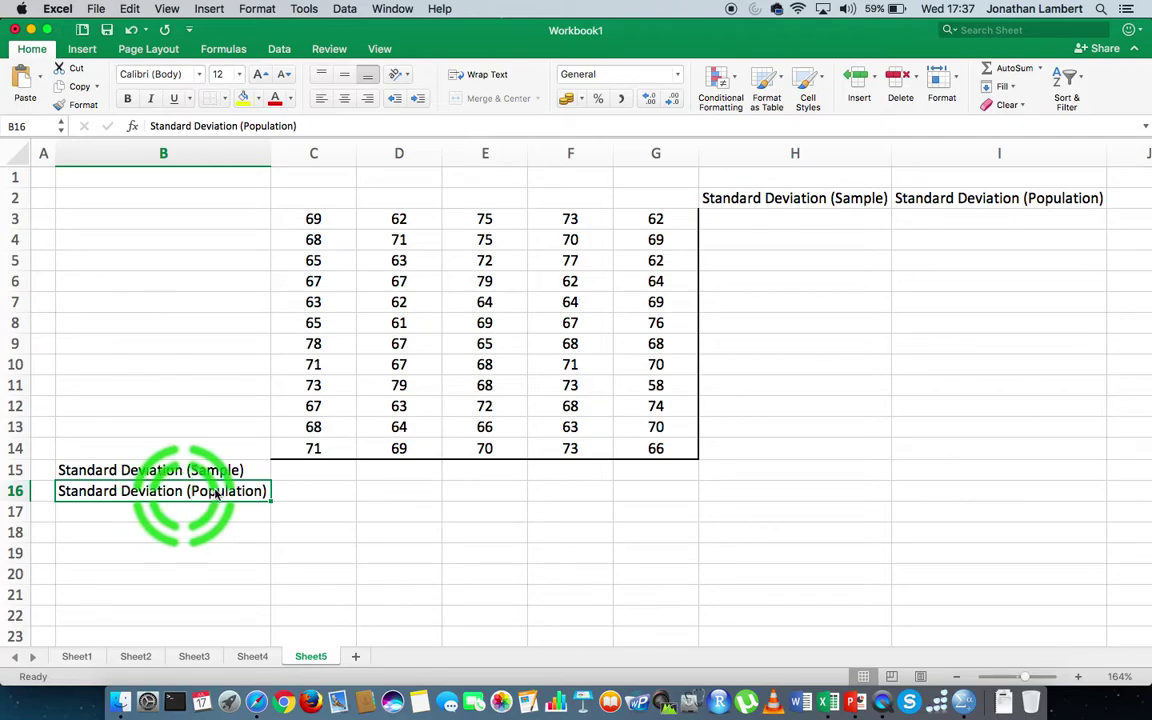
click(779, 470)
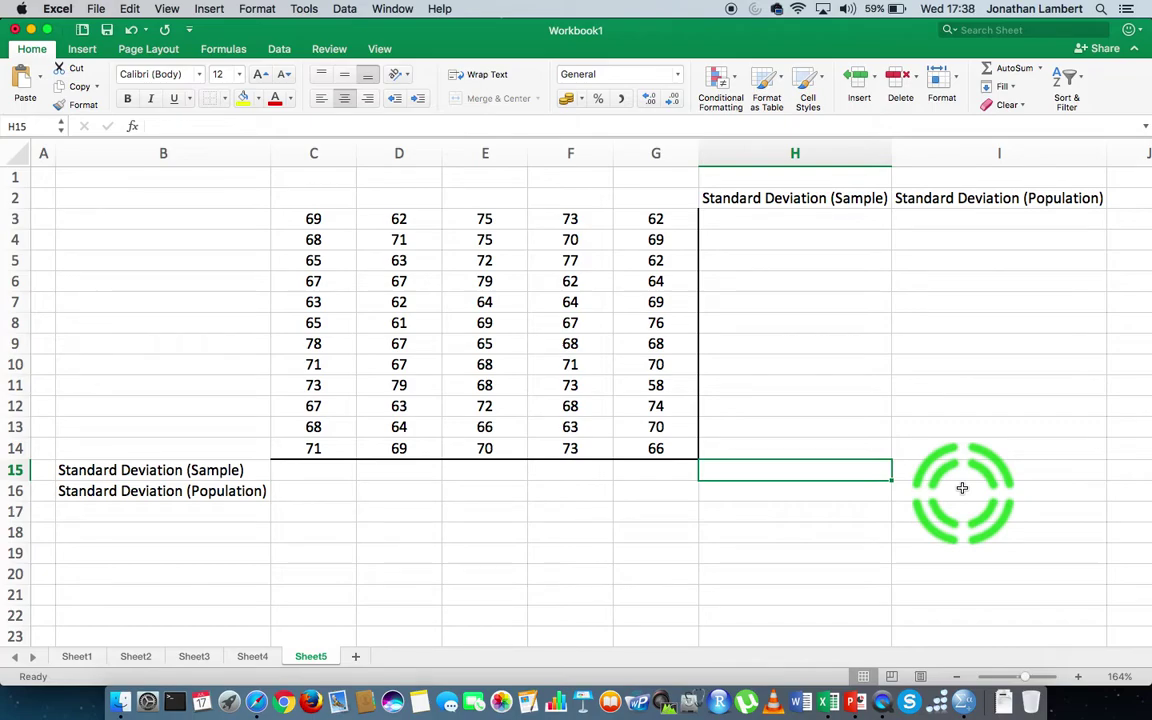
Enter =STDEV.S(C3:G14) in H15, giving 4.760952286
text(=)
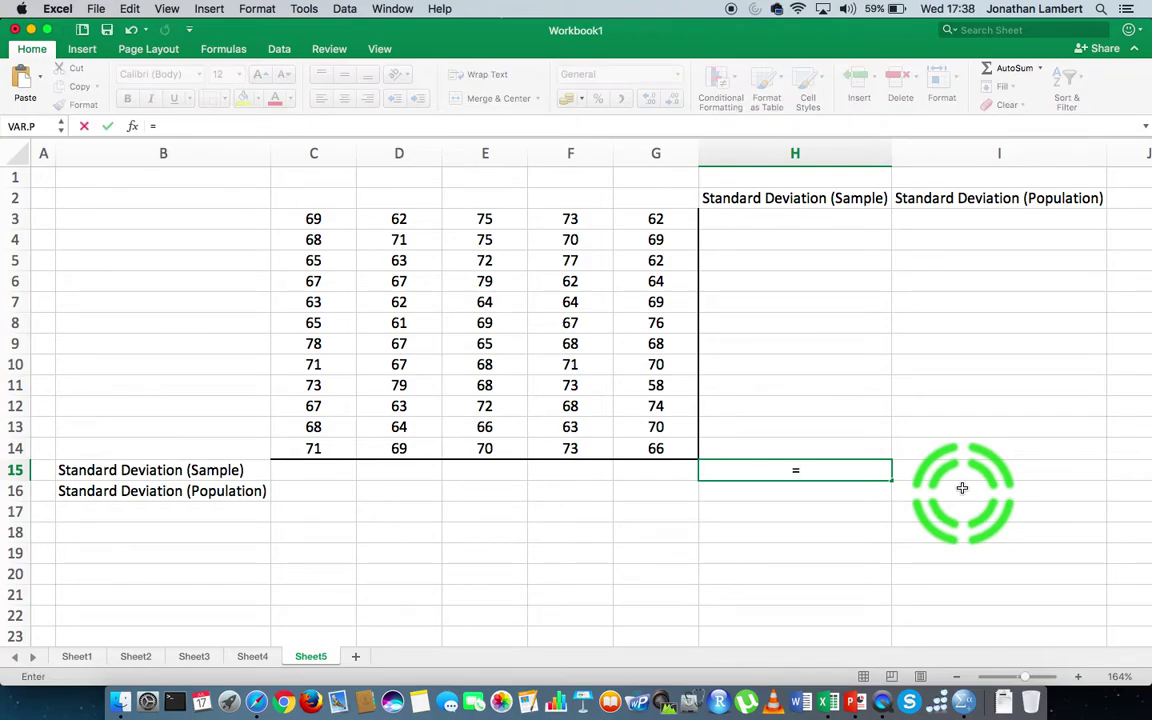
text(ST)
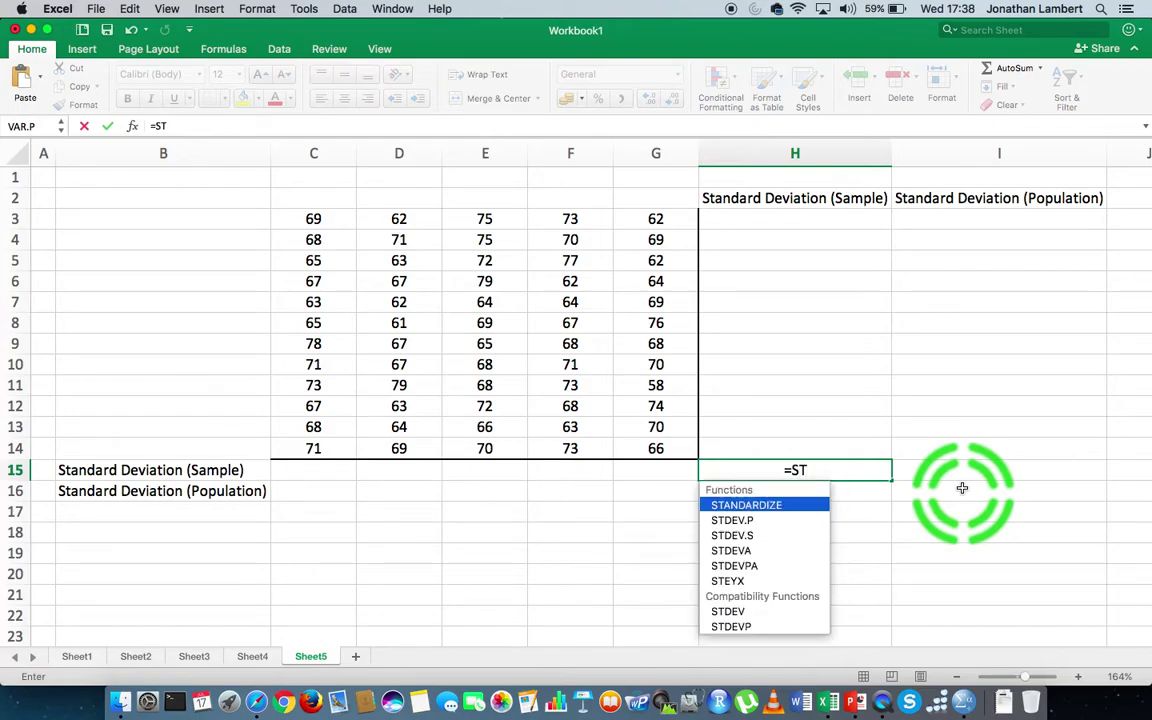
text(DEV)
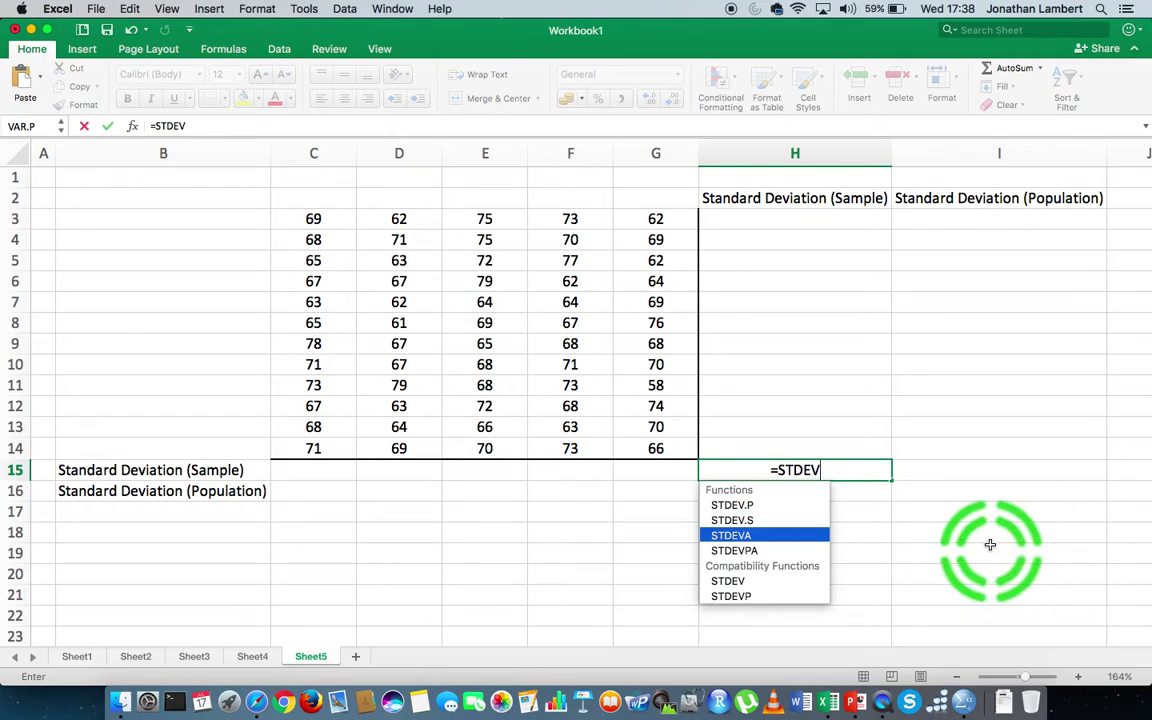
text(.S)
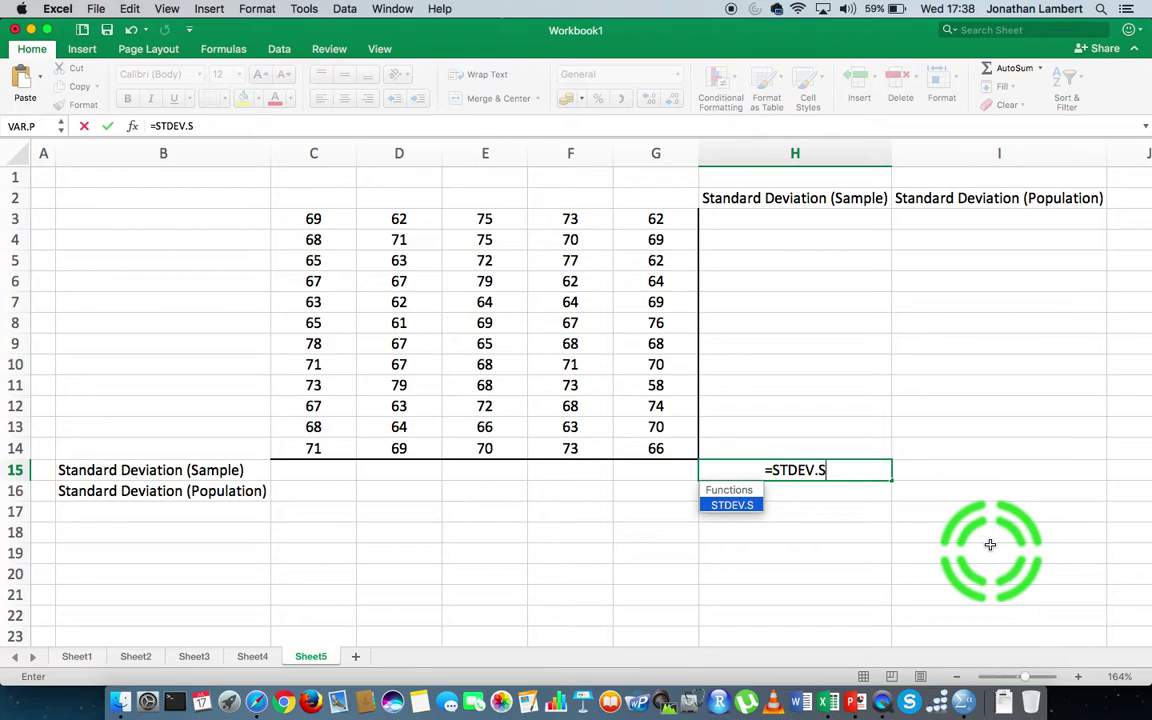
text(()
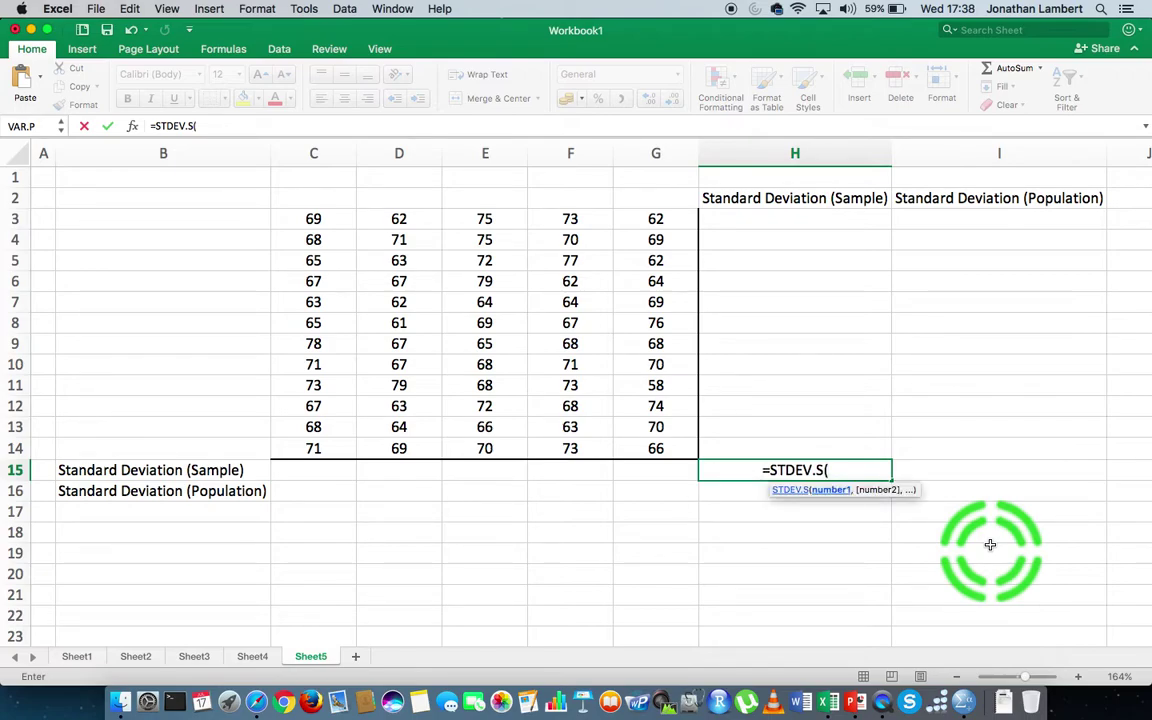
drag(318, 221, 658, 456)
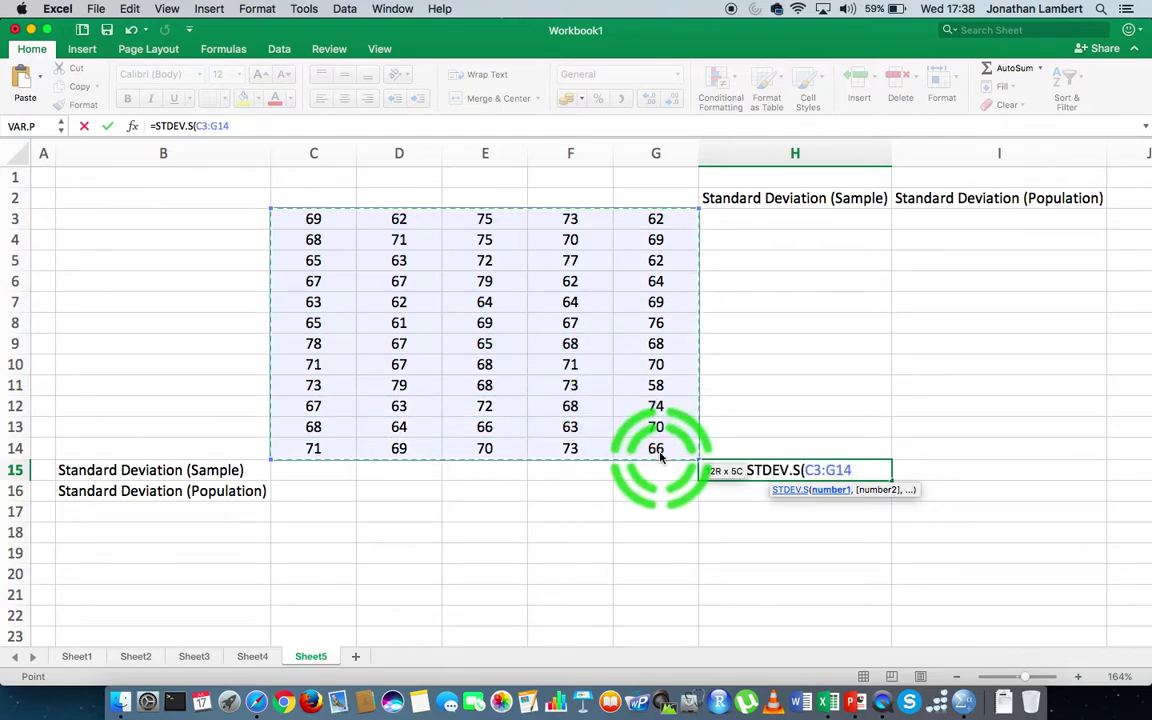
drag(316, 221, 673, 453)
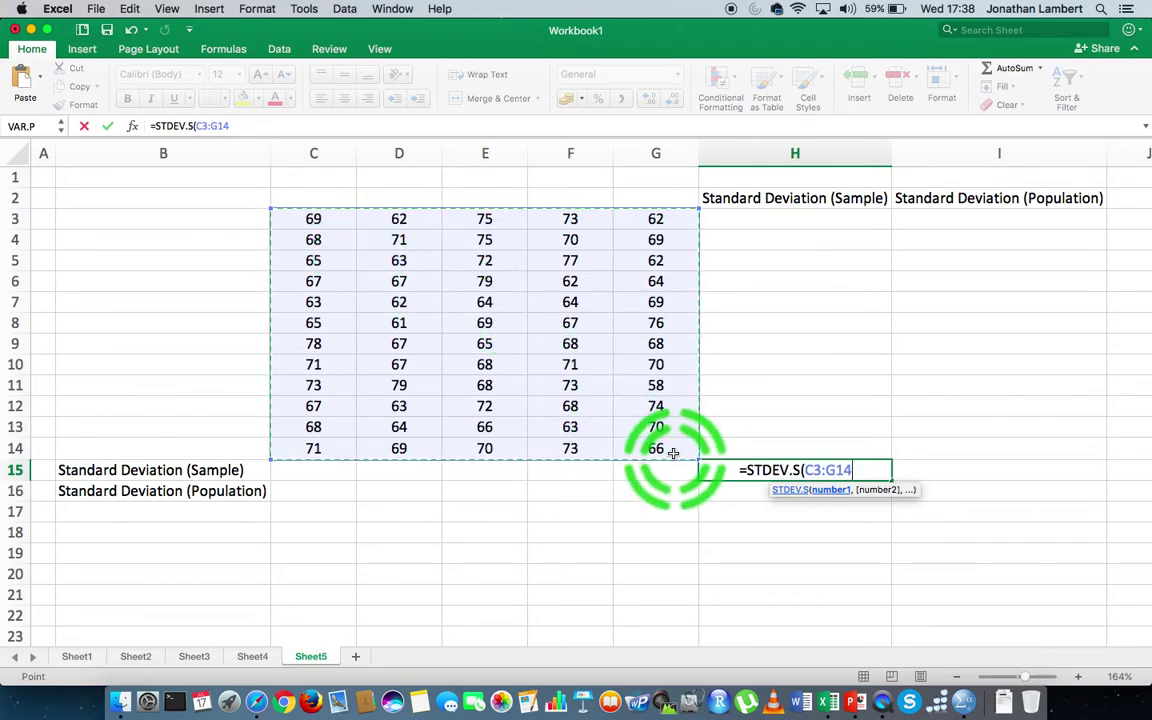
text())
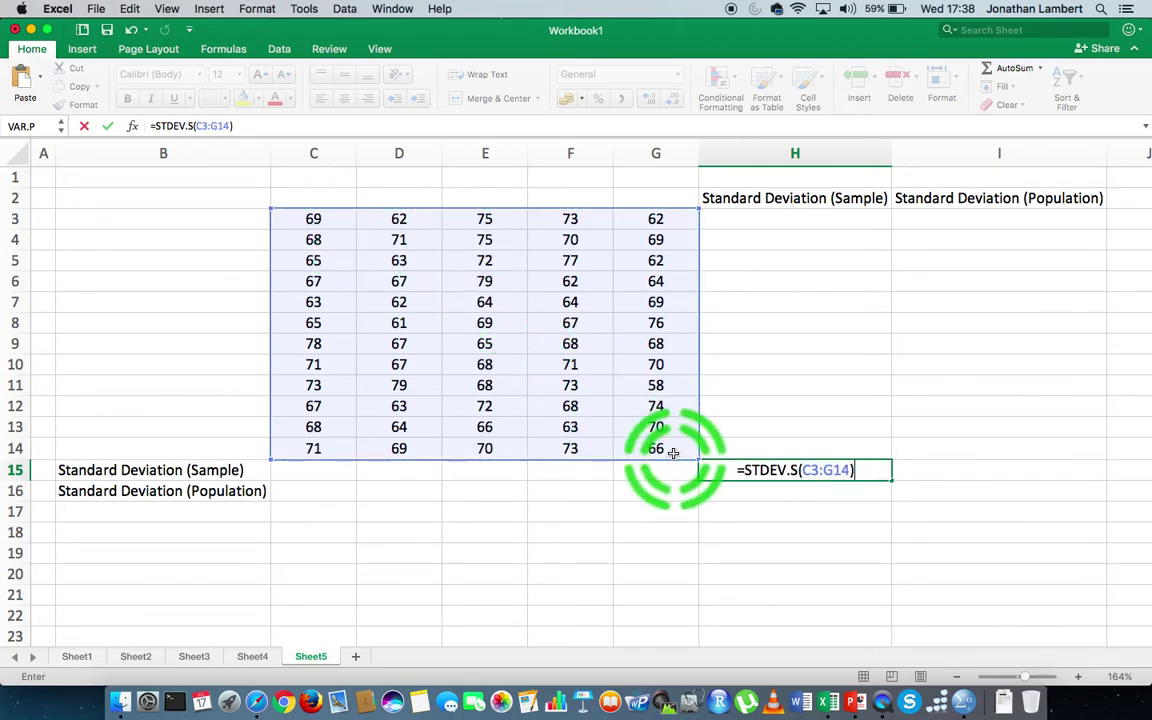
key(Return)
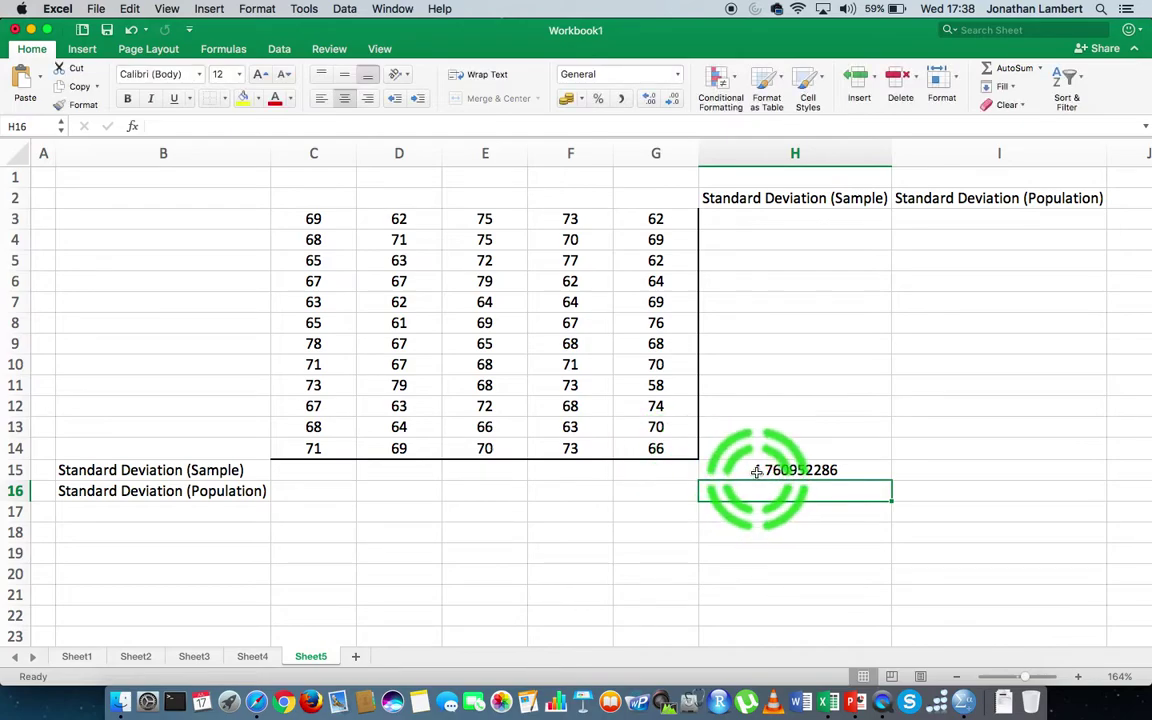
click(757, 471)
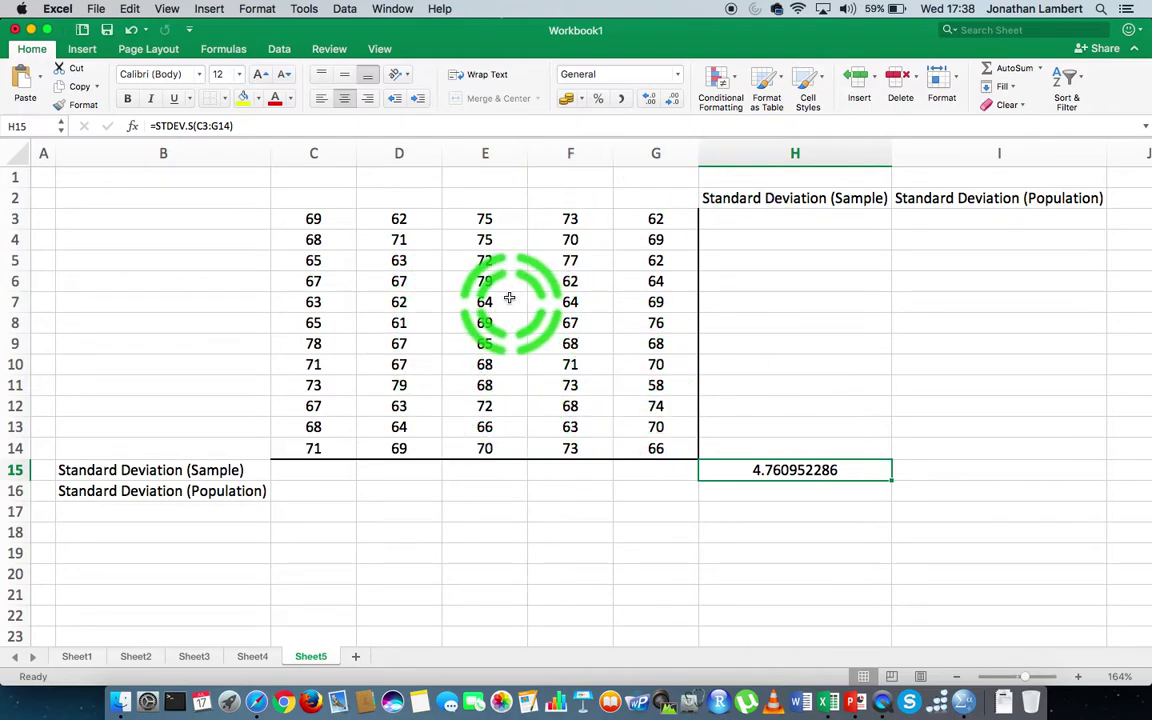
Enter =STDEV.P(C3:G14) in I16, giving the population result 4.72111098
click(943, 493)
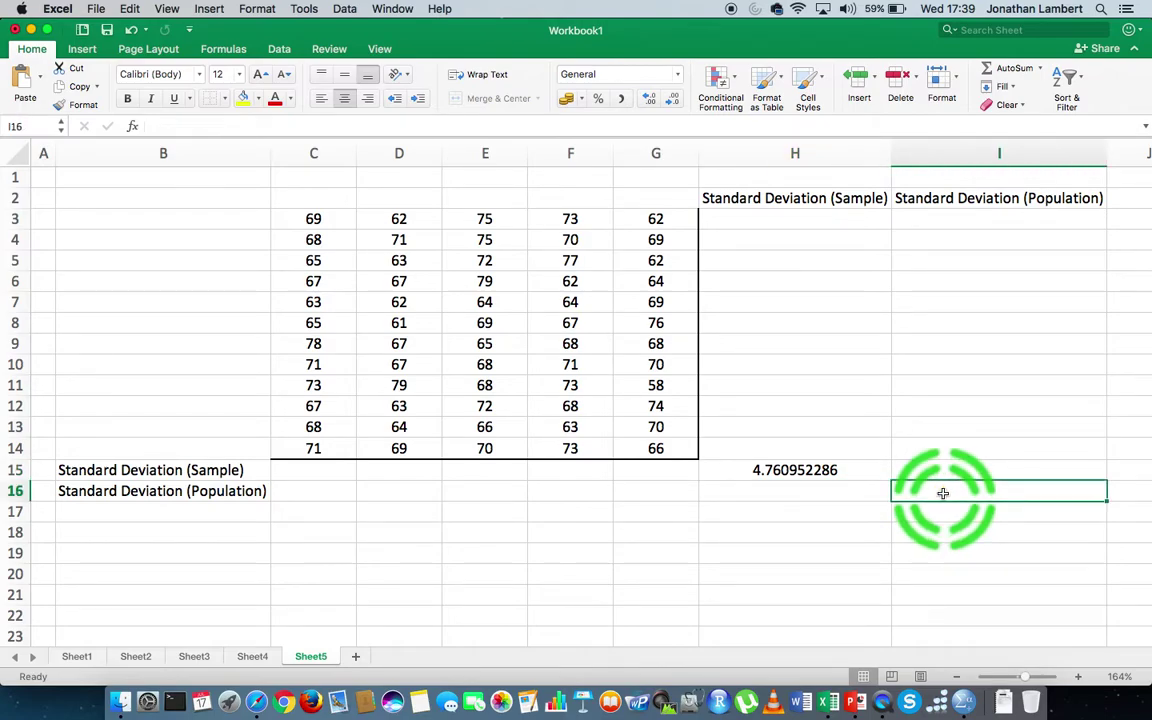
text(=)
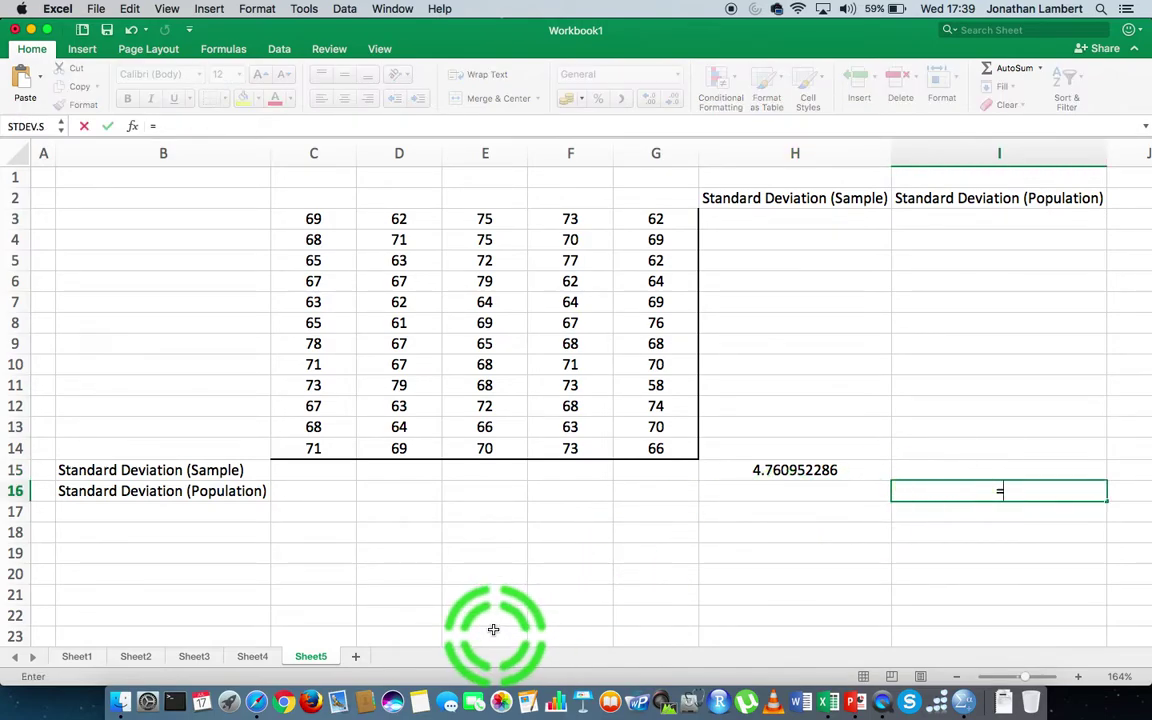
text(S)
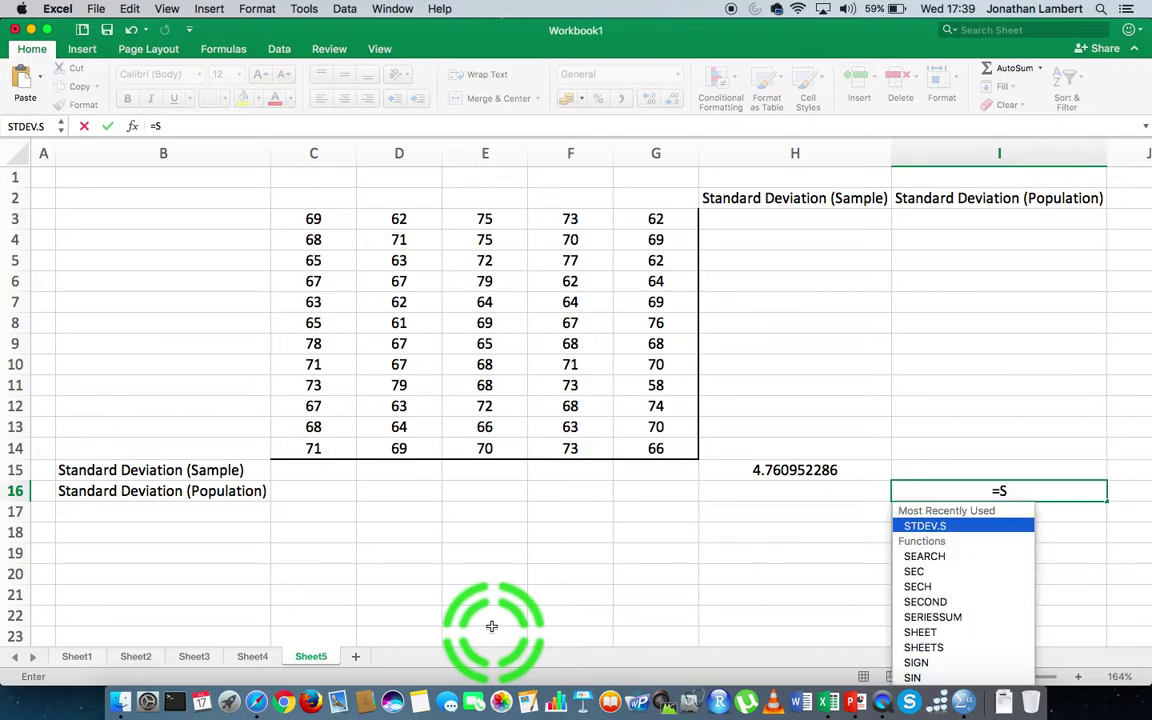
text(TDEV.)
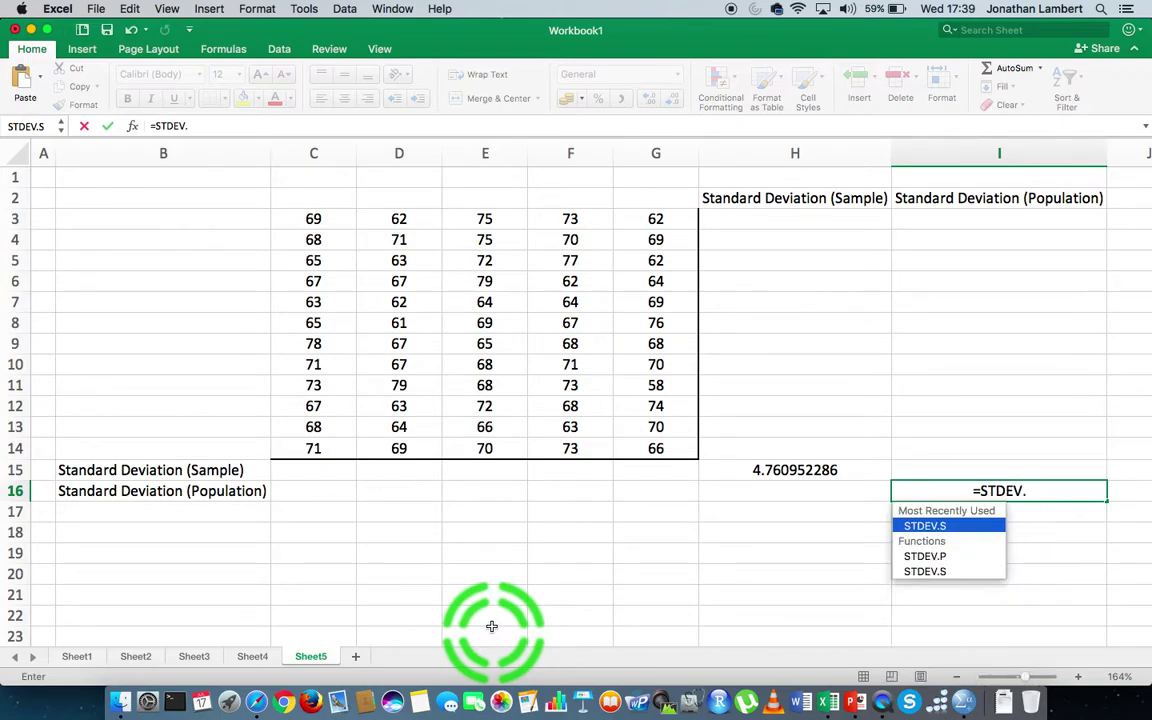
text(P)
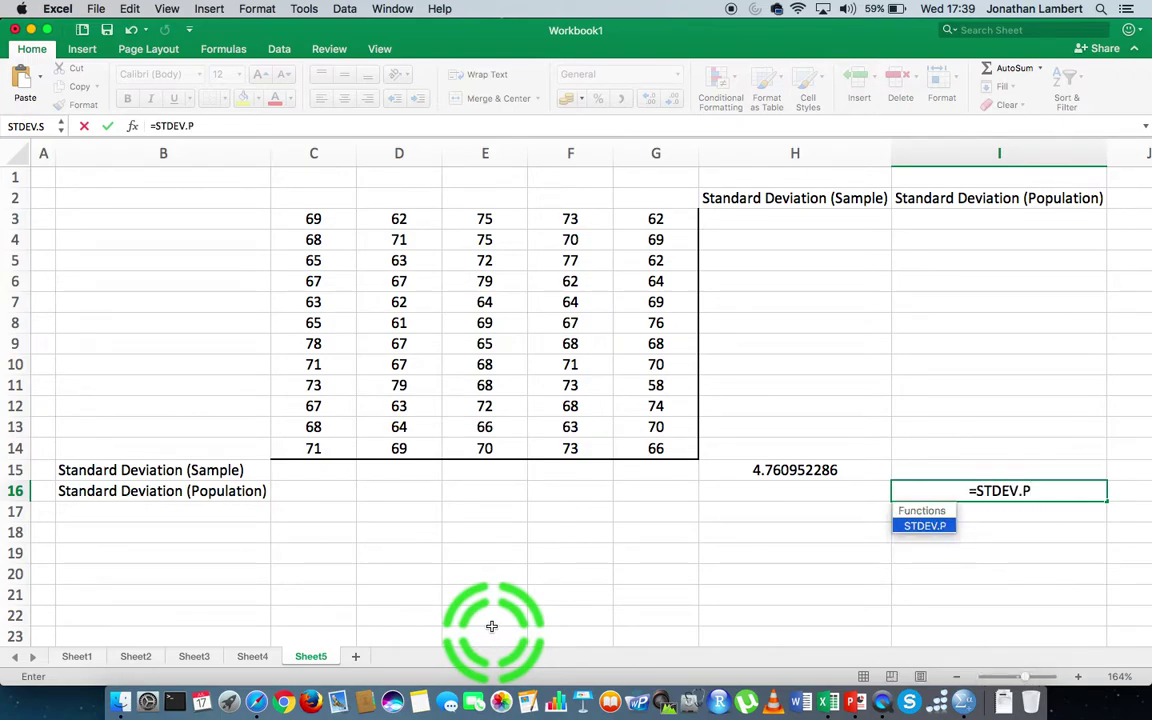
text(()
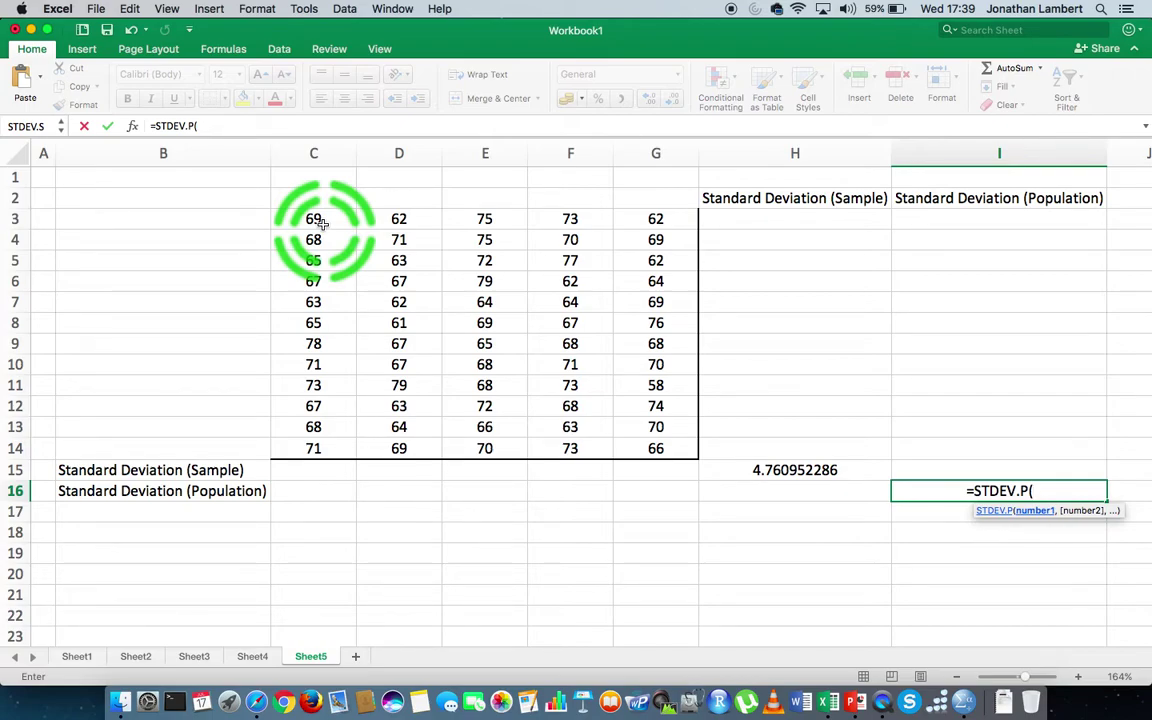
drag(320, 224, 633, 444)
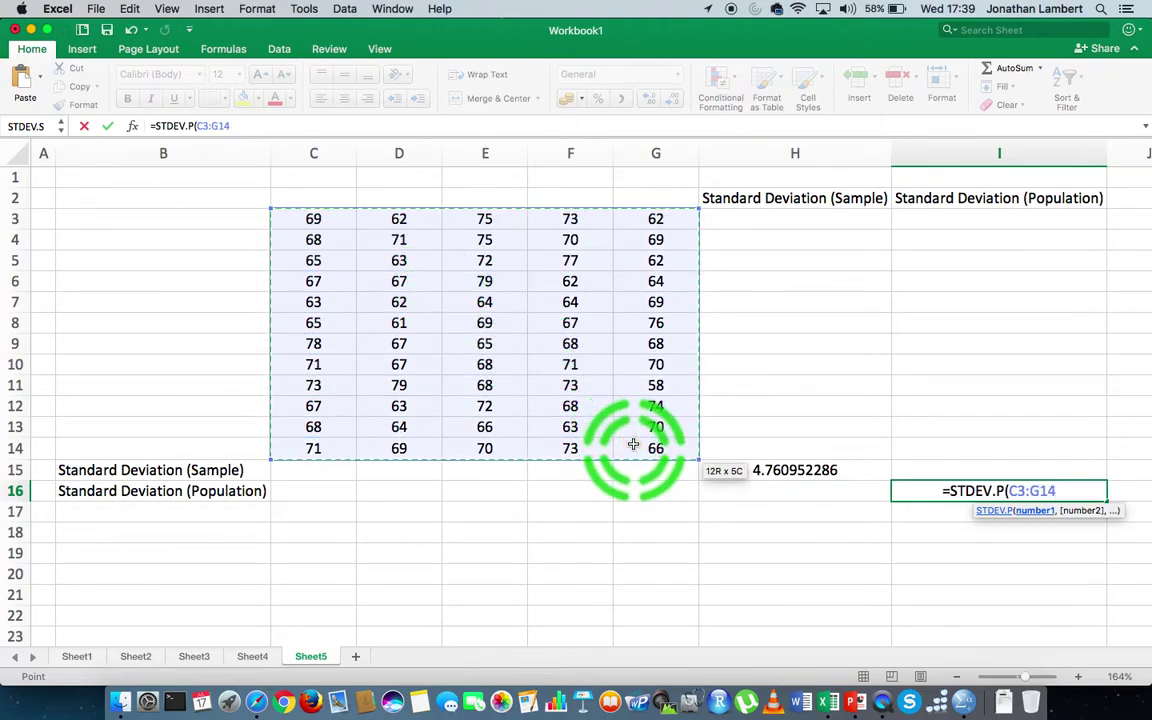
text())
key(Return)
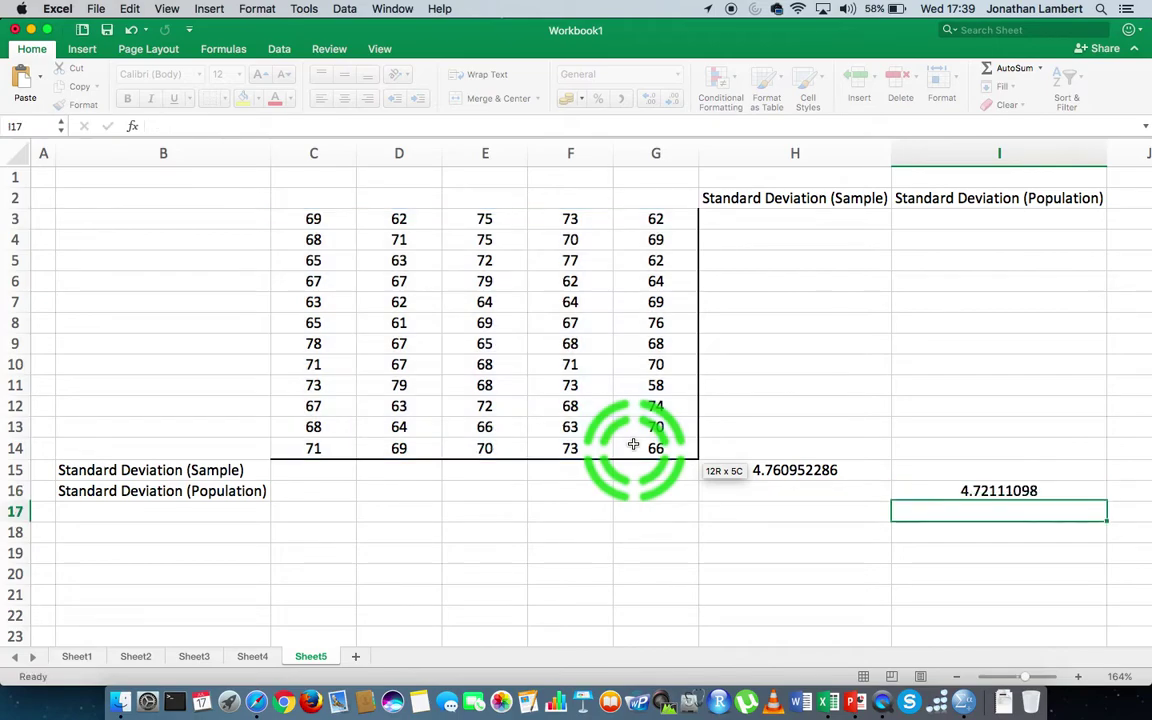
click(960, 492)
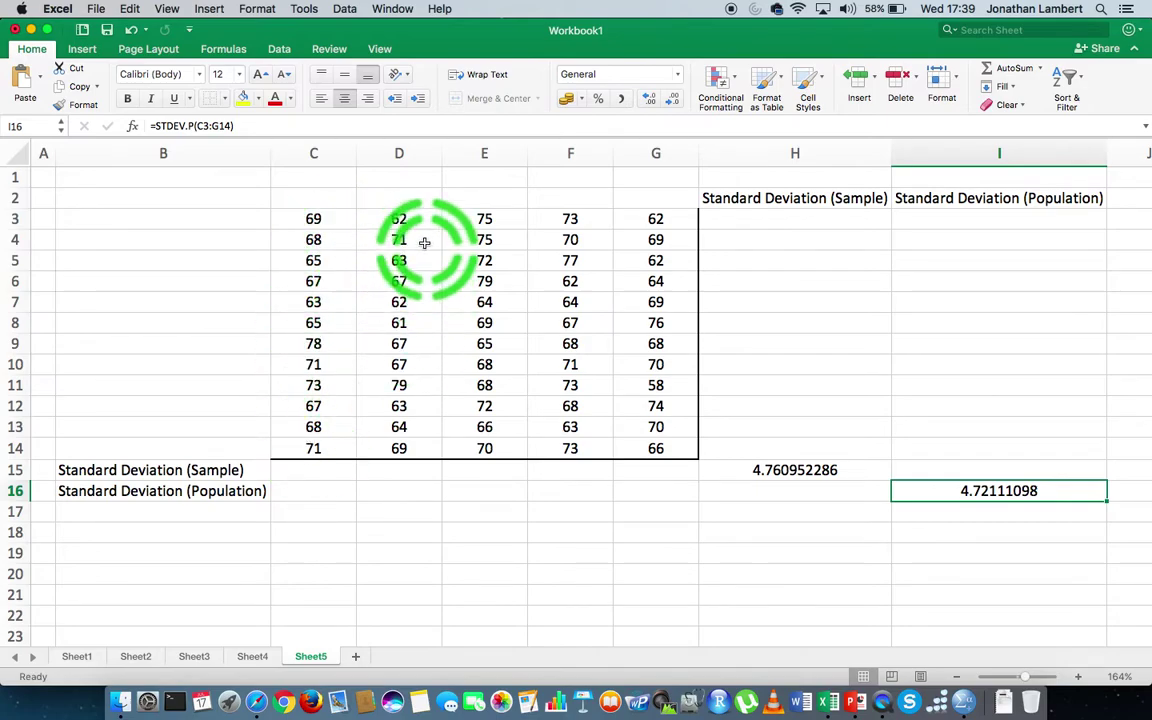
click(334, 160)
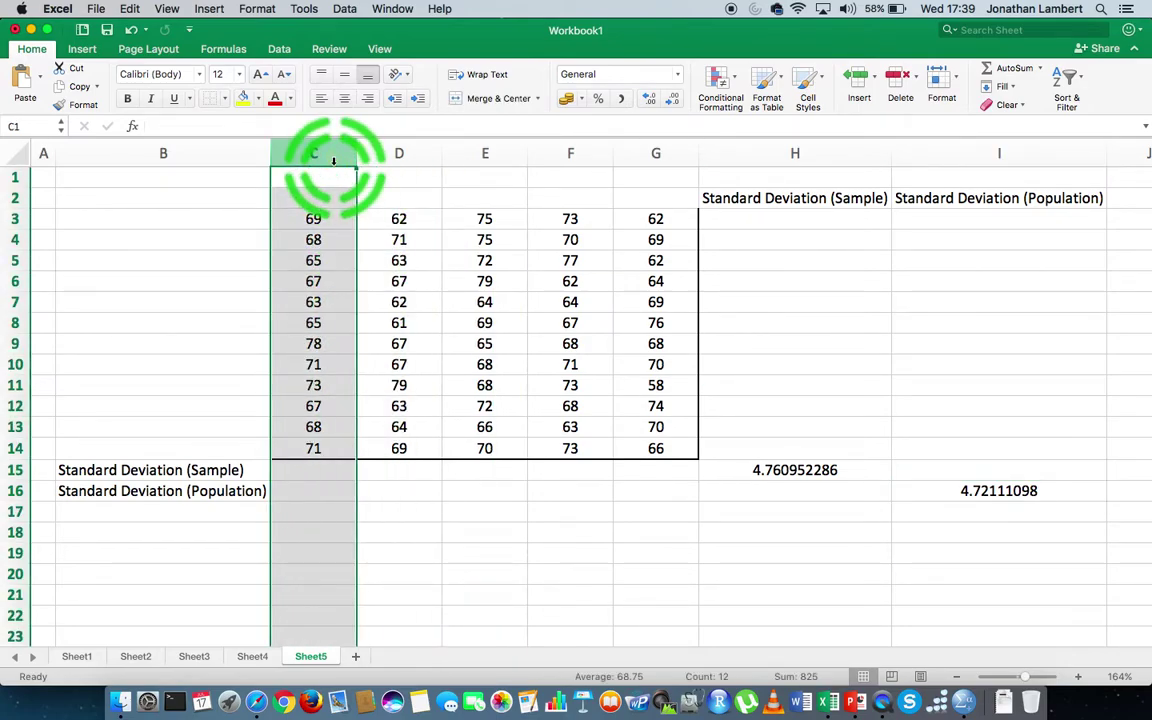
Enter =STDEV.S(C3:C14) in C15 and fill it right through G15
click(330, 468)
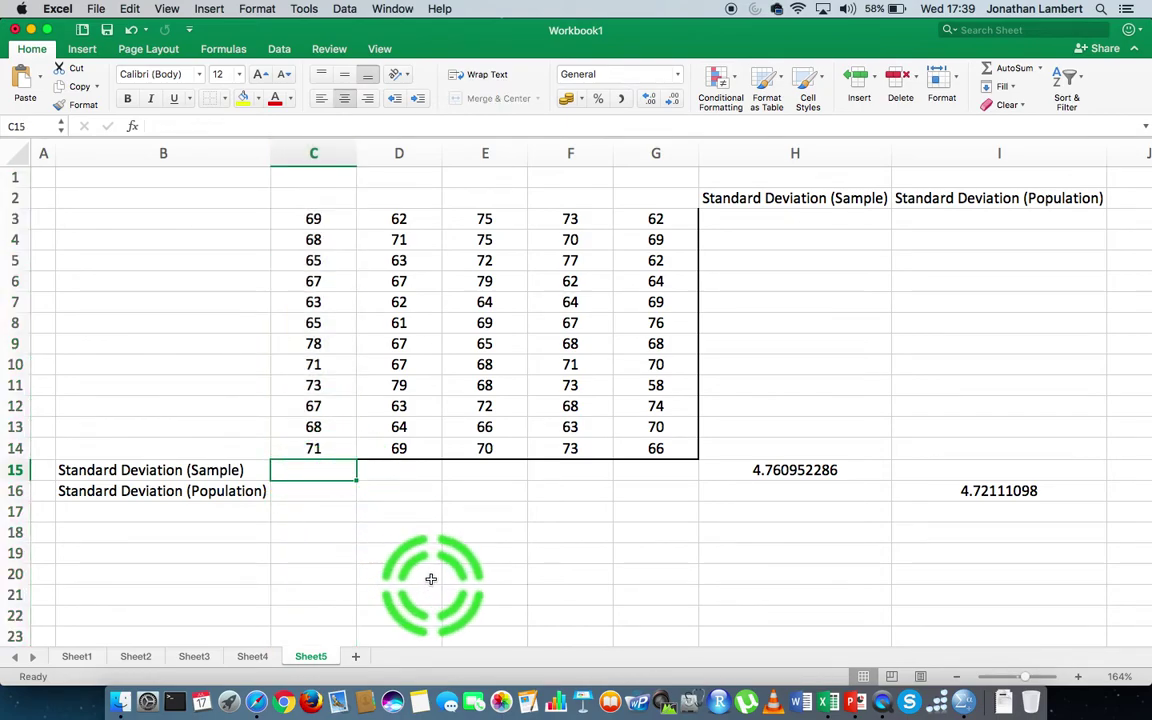
text(=)
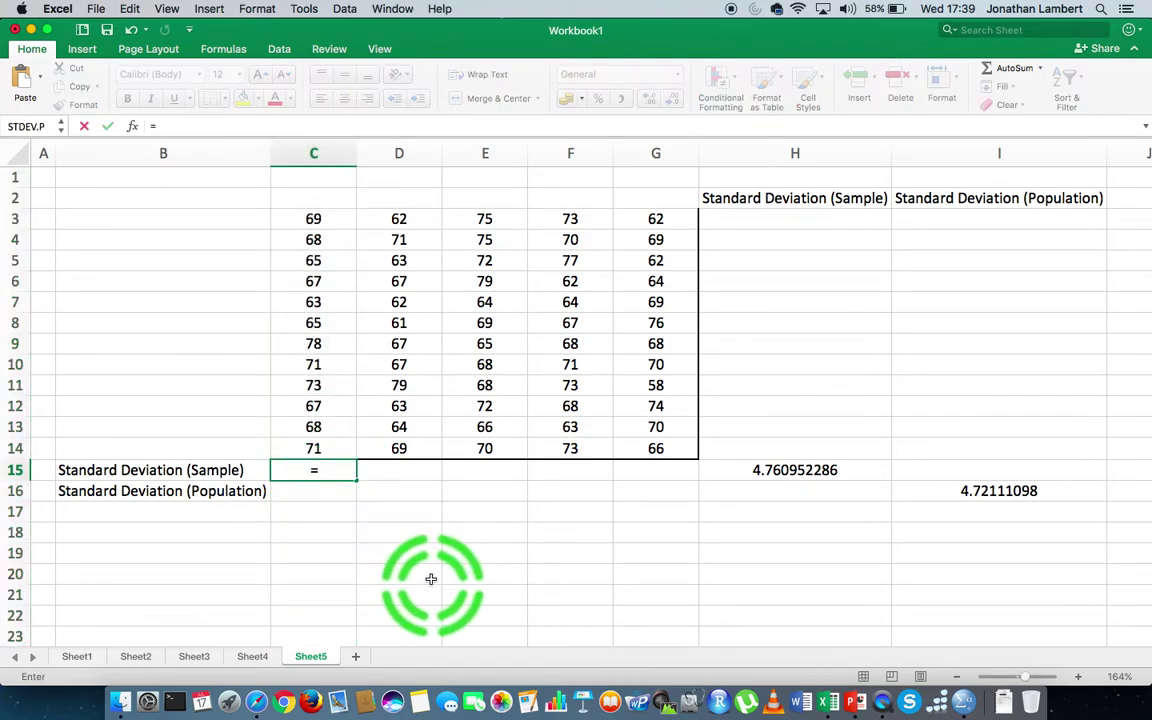
text(ST)
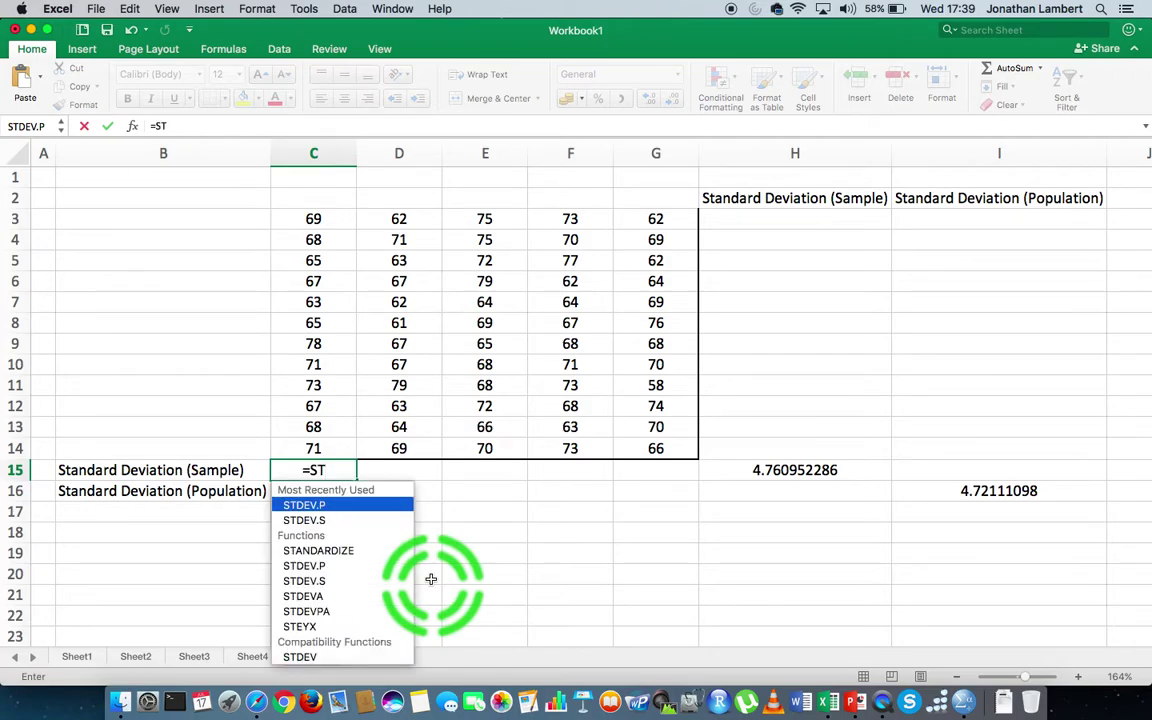
text(DEV.S)
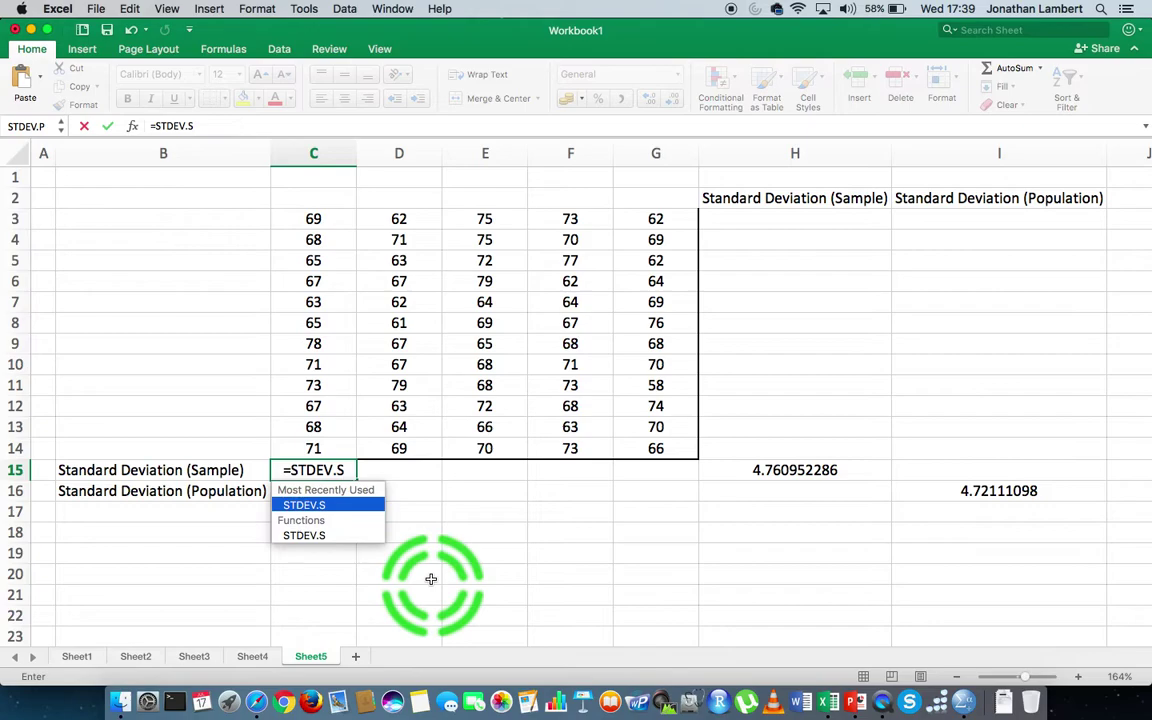
text(()
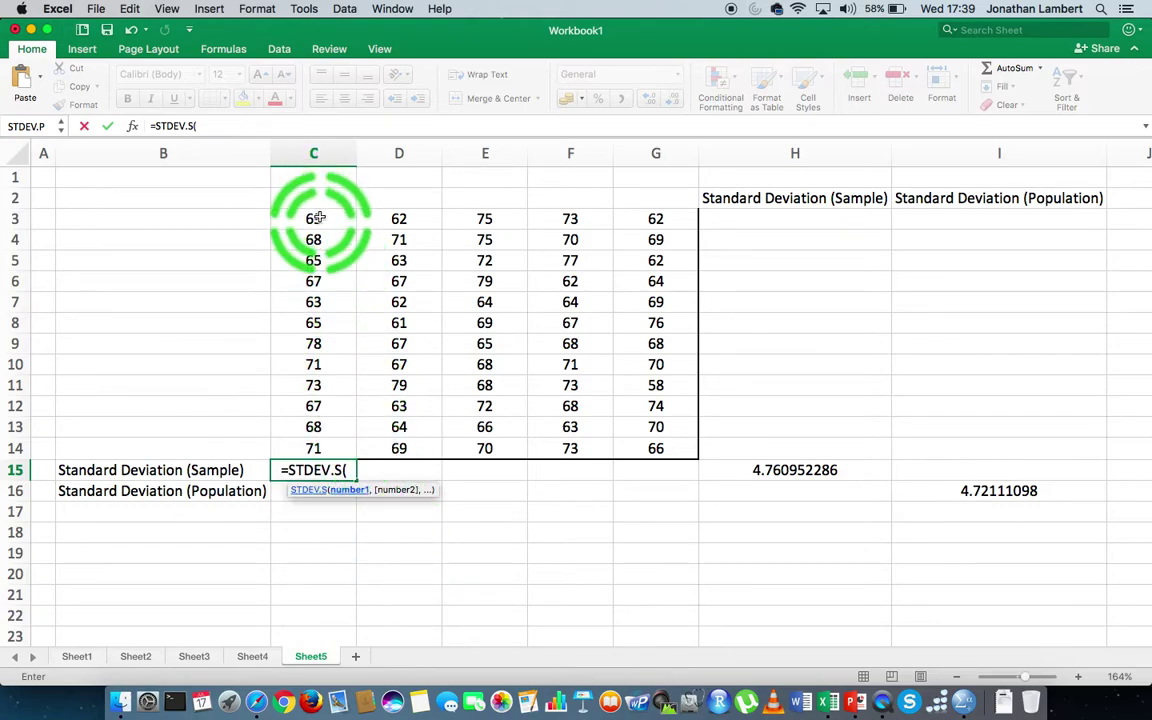
drag(317, 218, 312, 450)
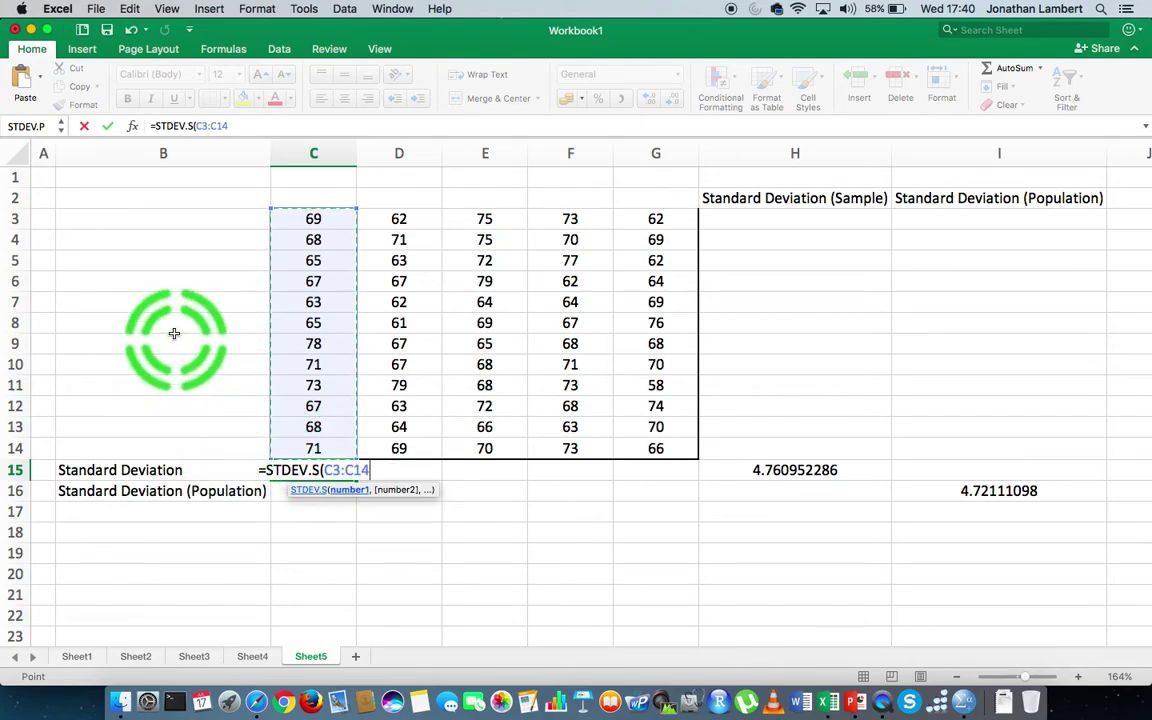
text())
key(Return)
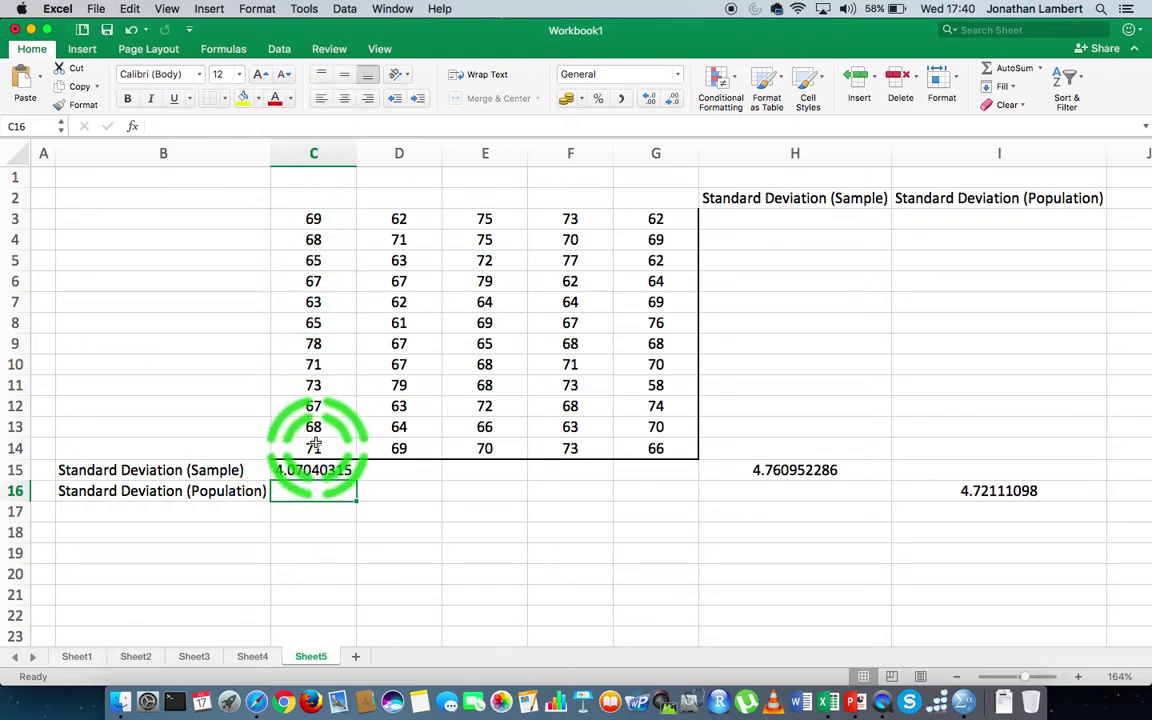
click(338, 476)
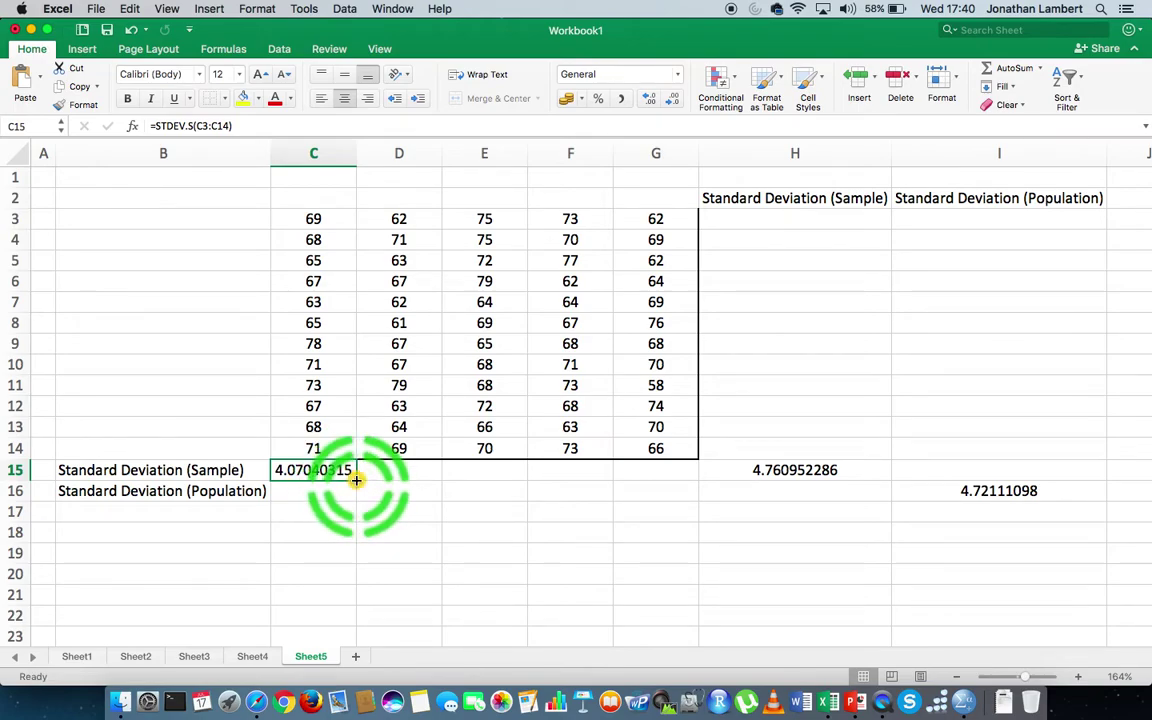
drag(356, 480, 665, 478)
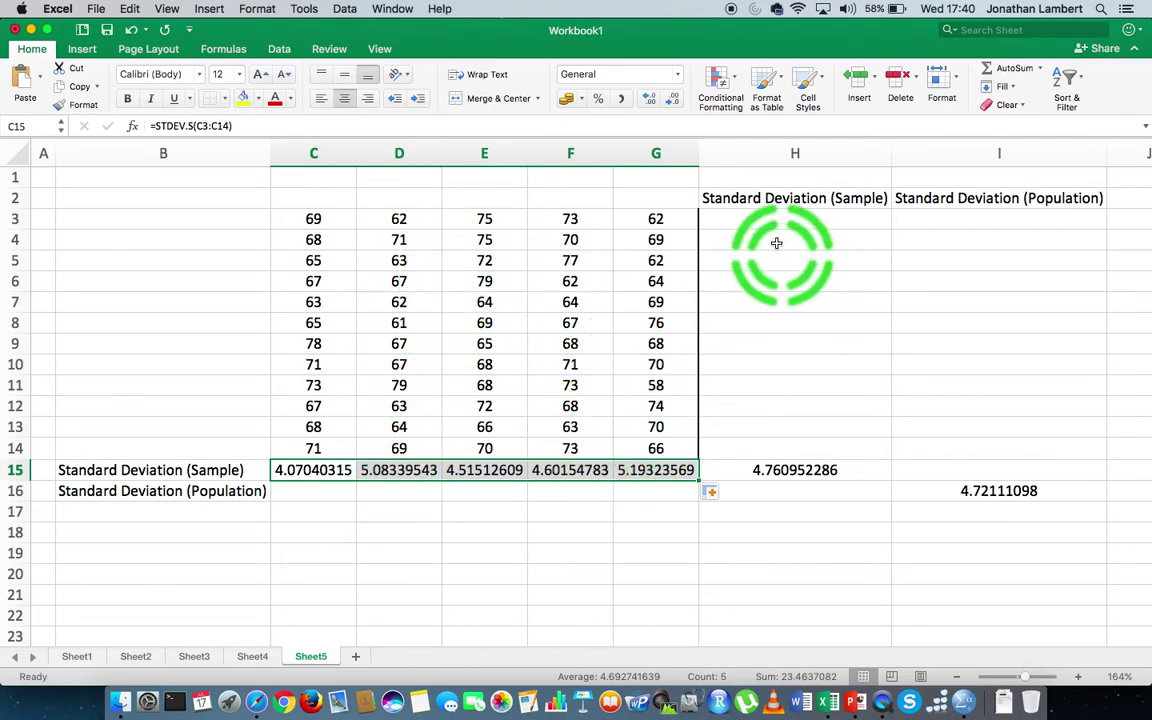
Enter =STDEV.S(C3:G3) in H3 and fill it down through H14
click(757, 221)
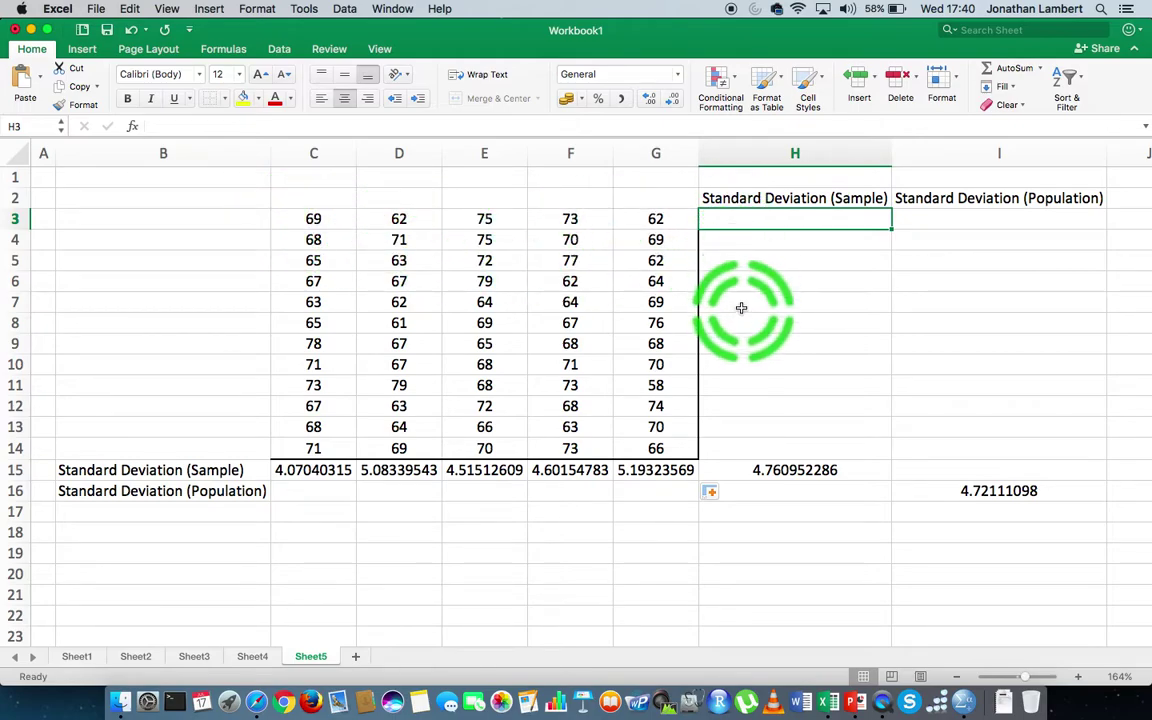
text(=)
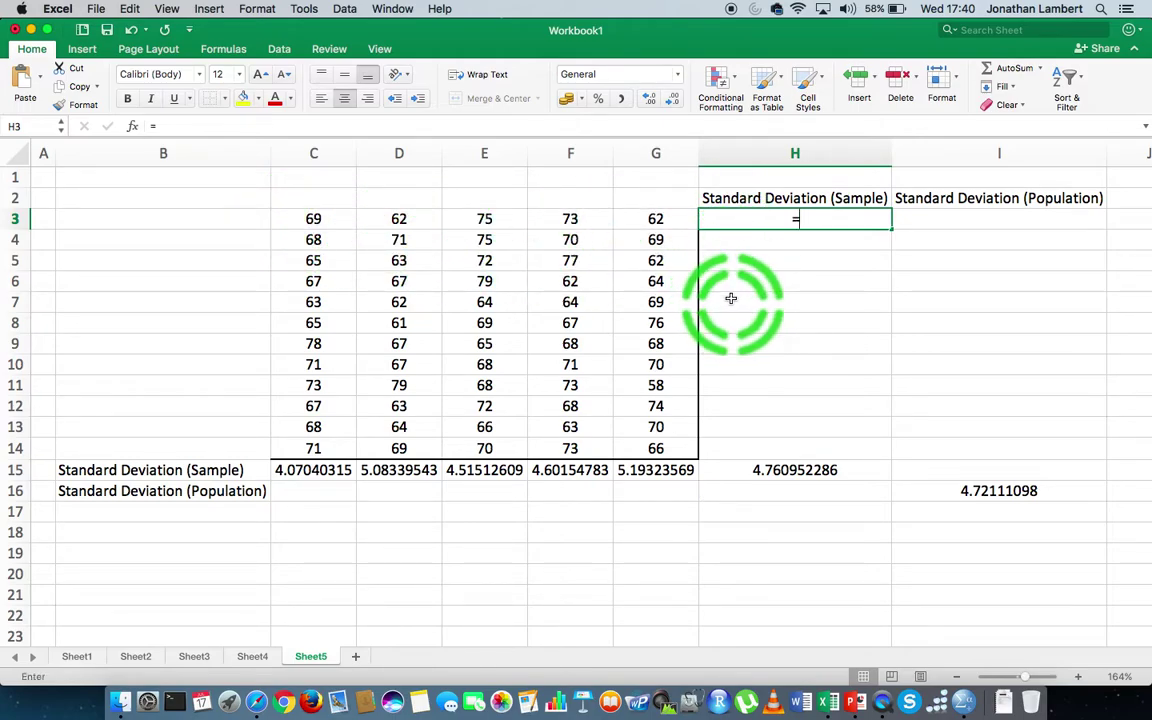
text(STDEV.S)
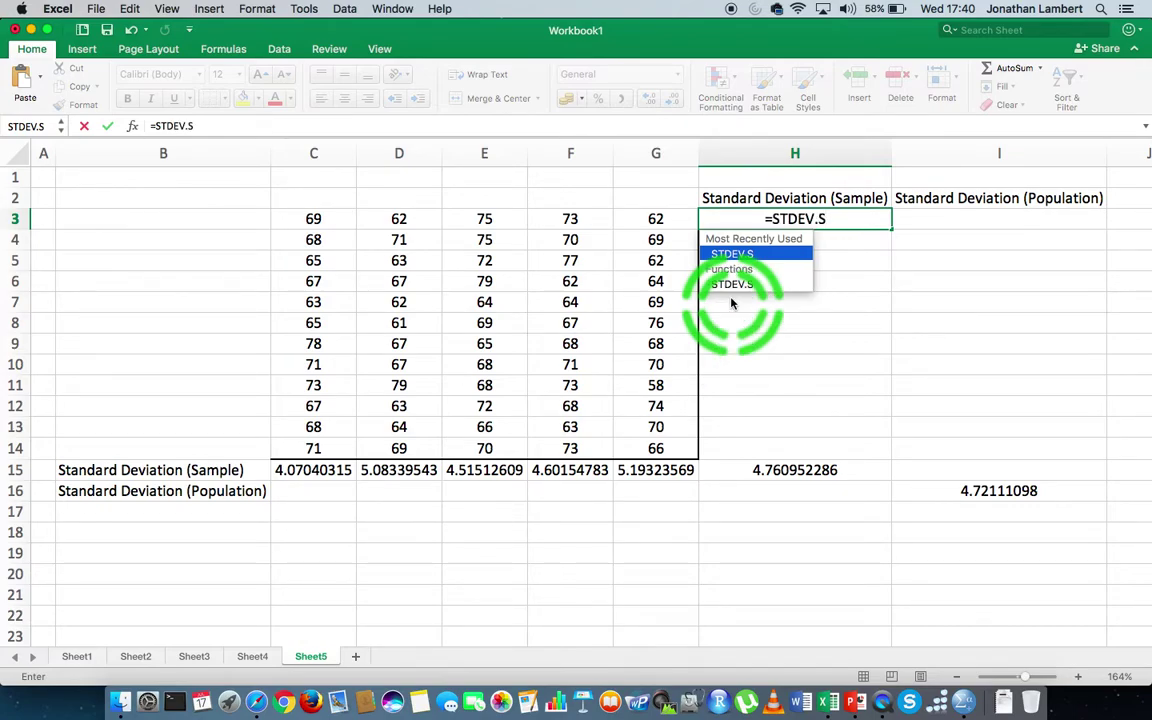
text(()
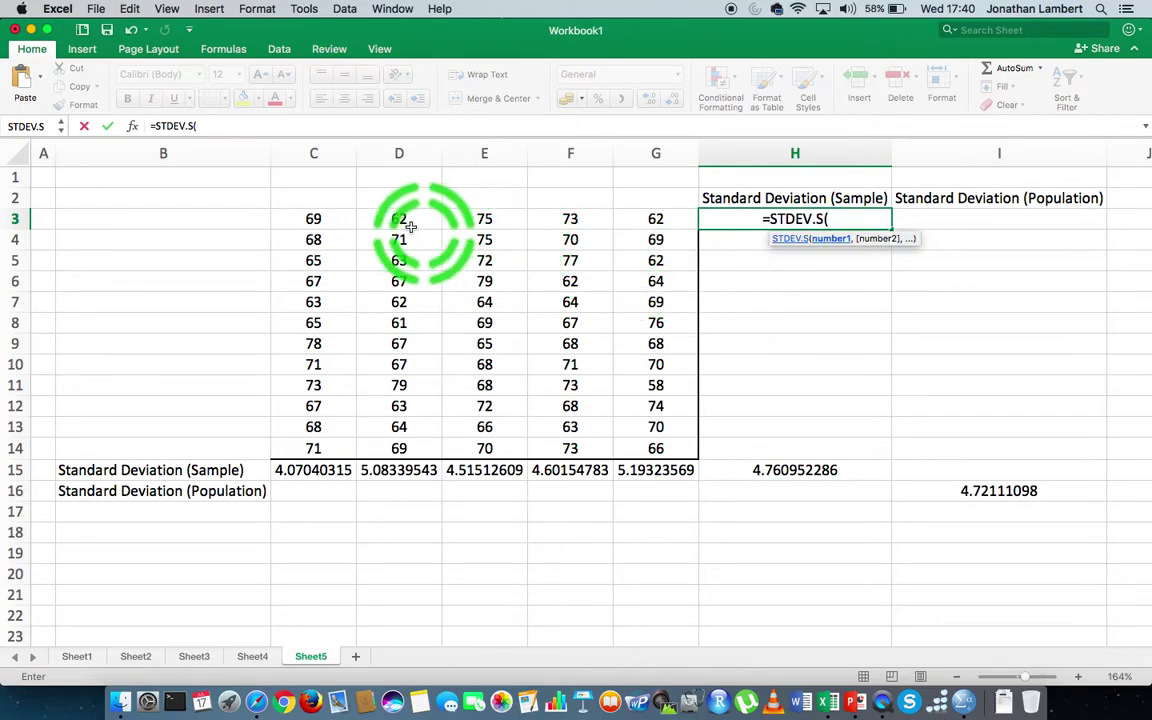
drag(313, 219, 645, 222)
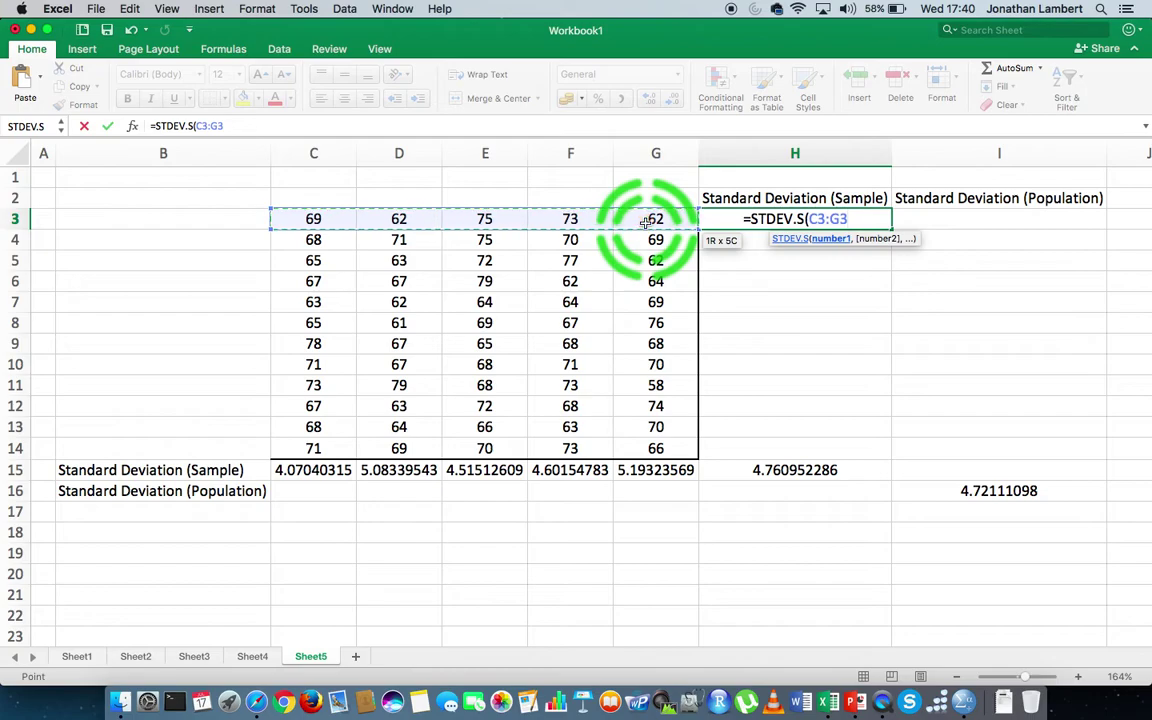
text())
key(Return)
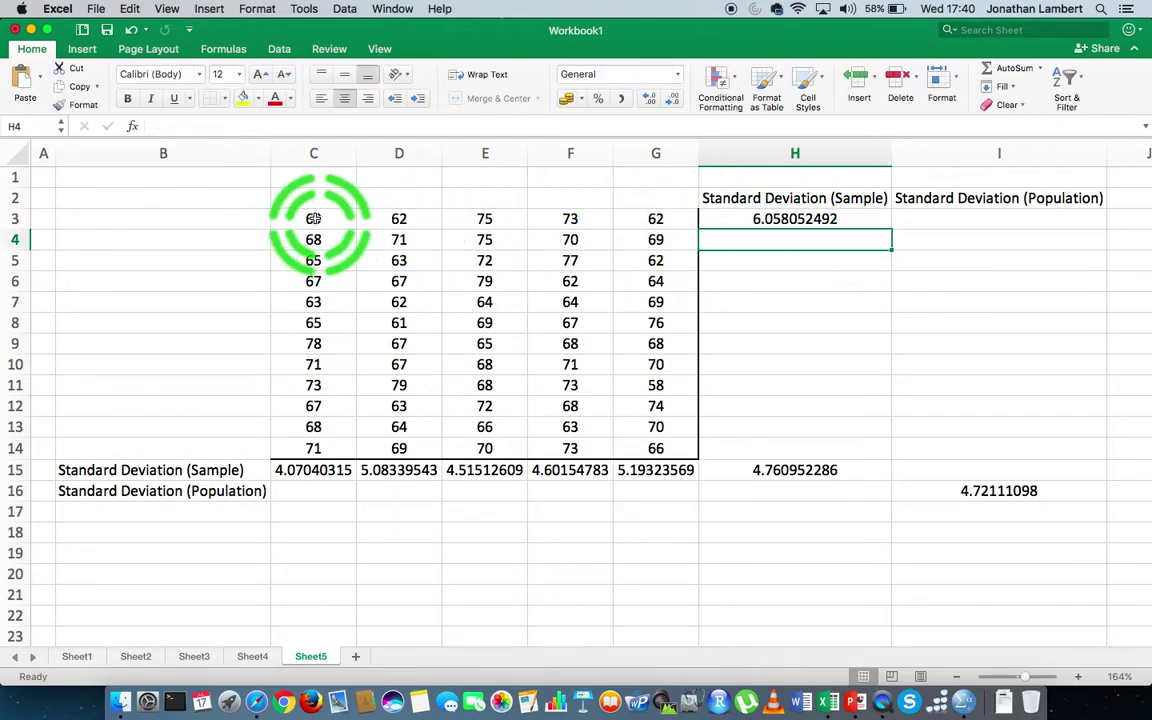
click(733, 218)
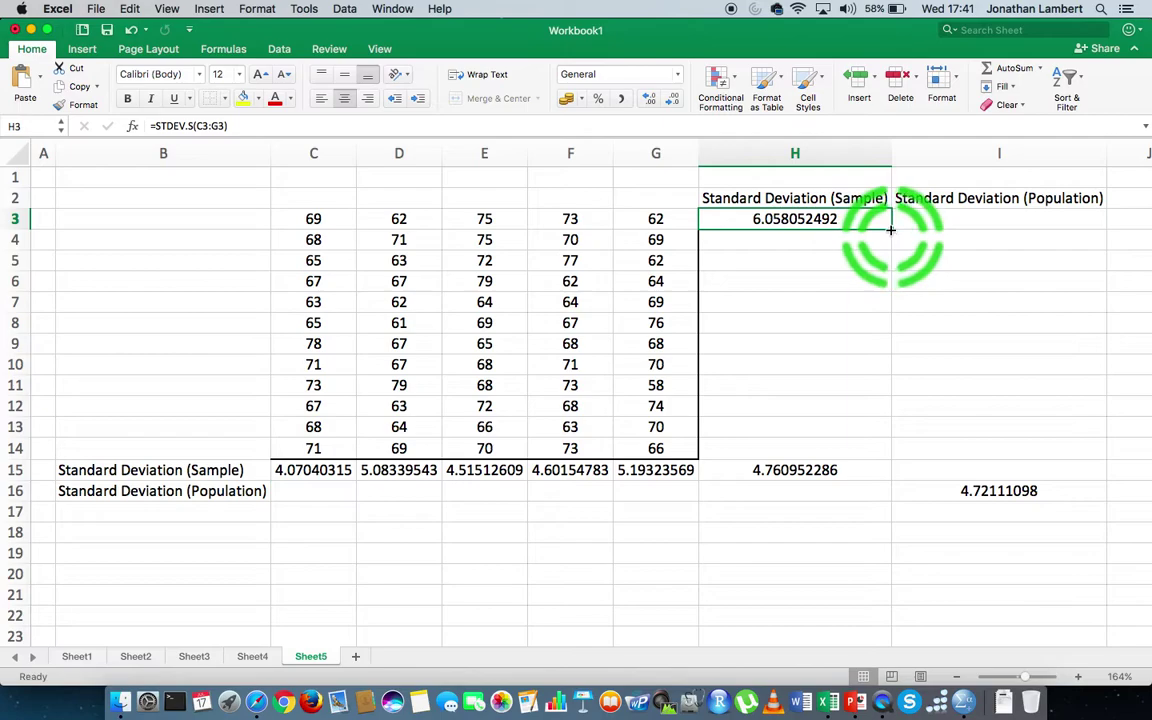
drag(890, 228, 890, 453)
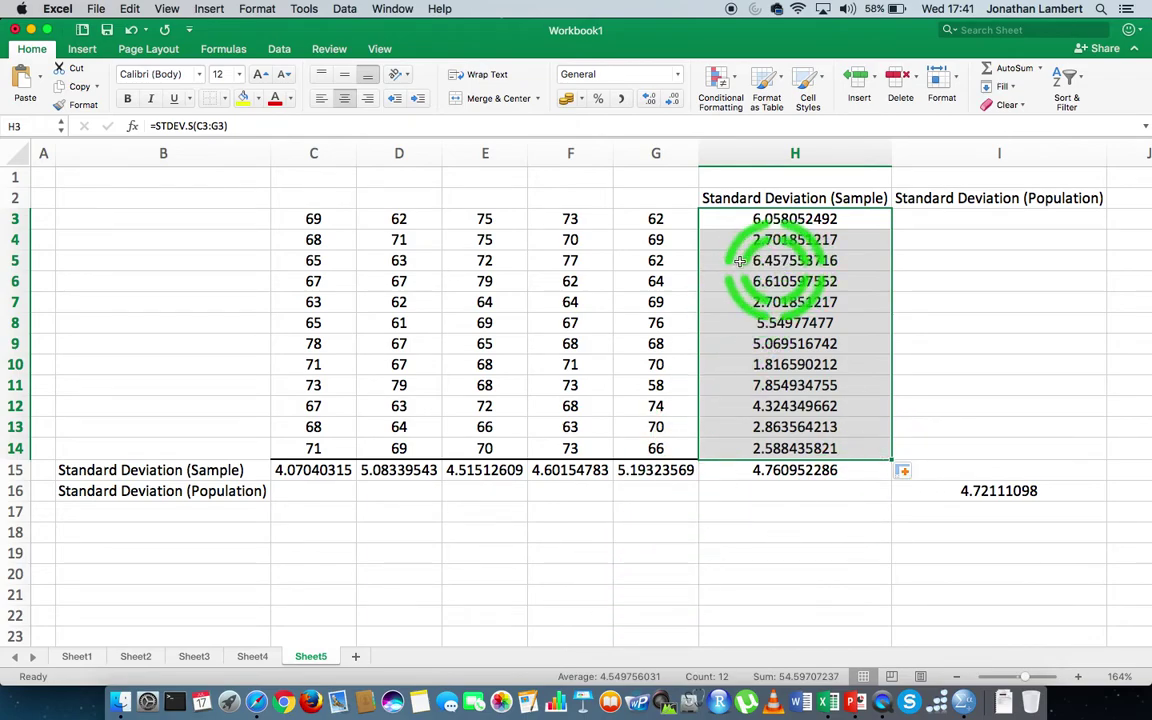
click(328, 494)
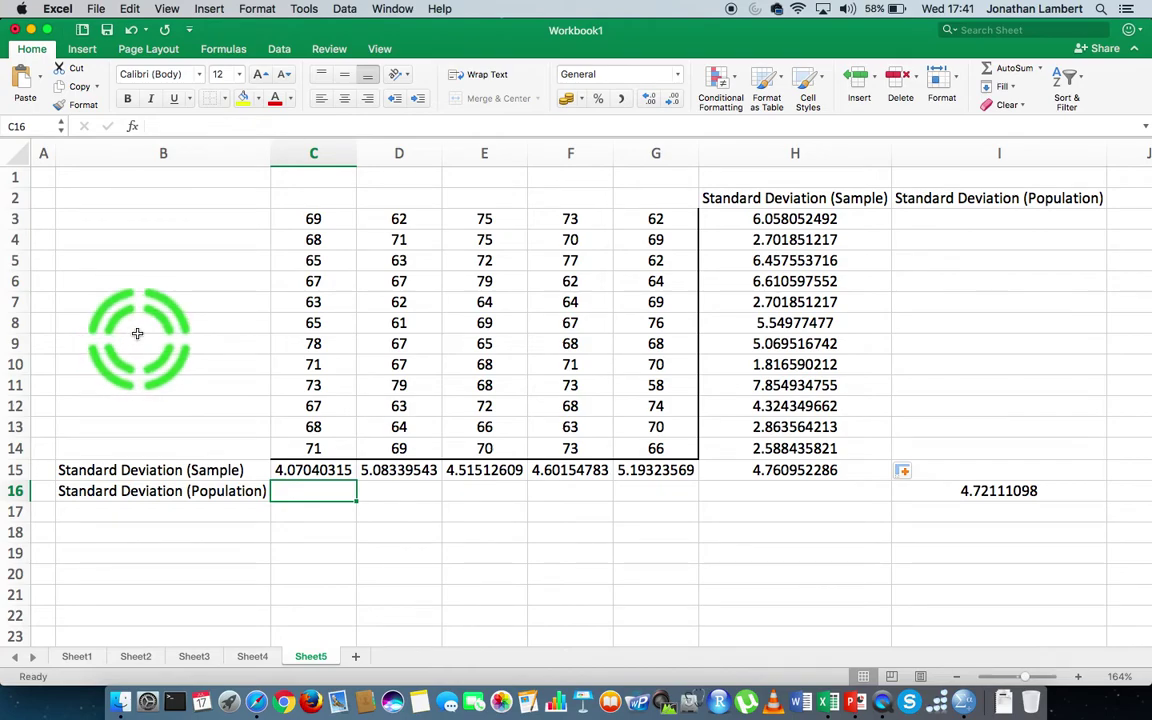
Enter =STDEV.P(C3:C14) in C16 and fill it right through G16
text(=)
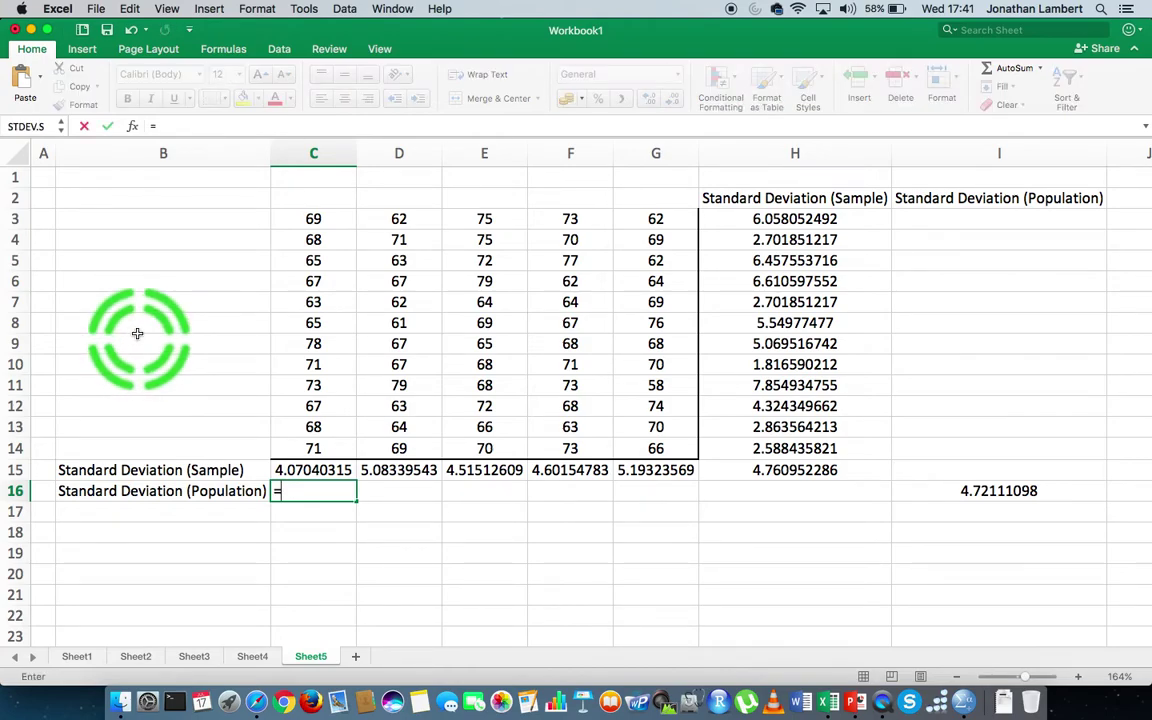
text(STDEV)
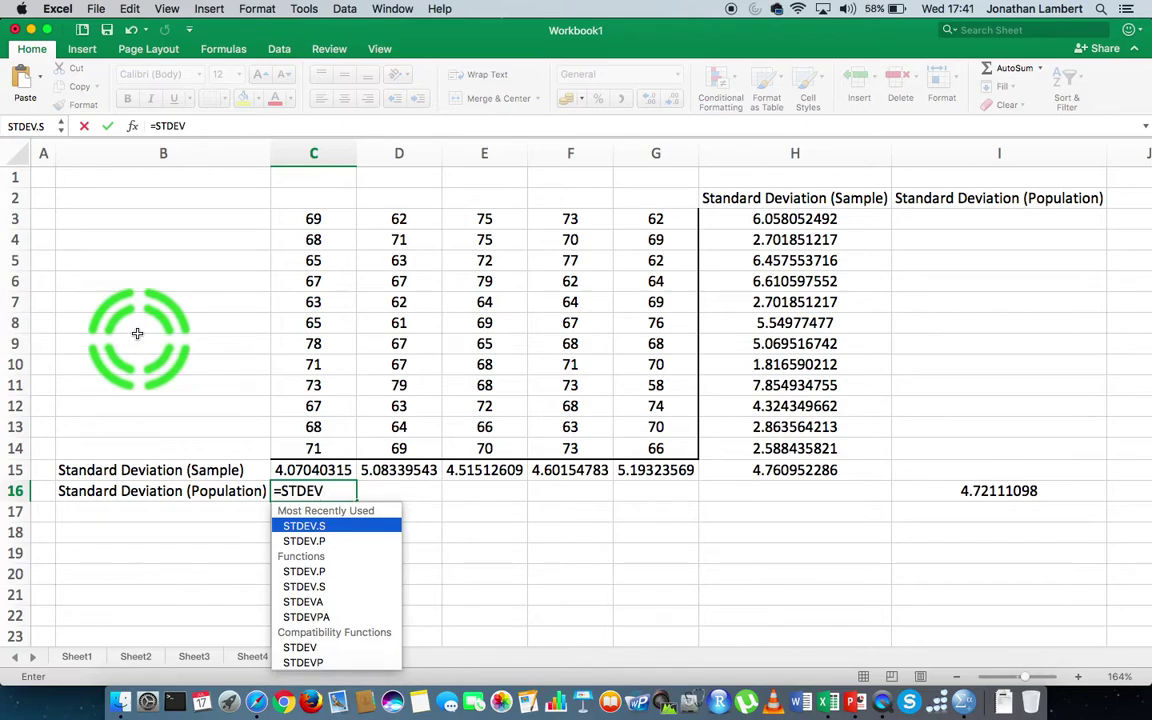
text(.P()
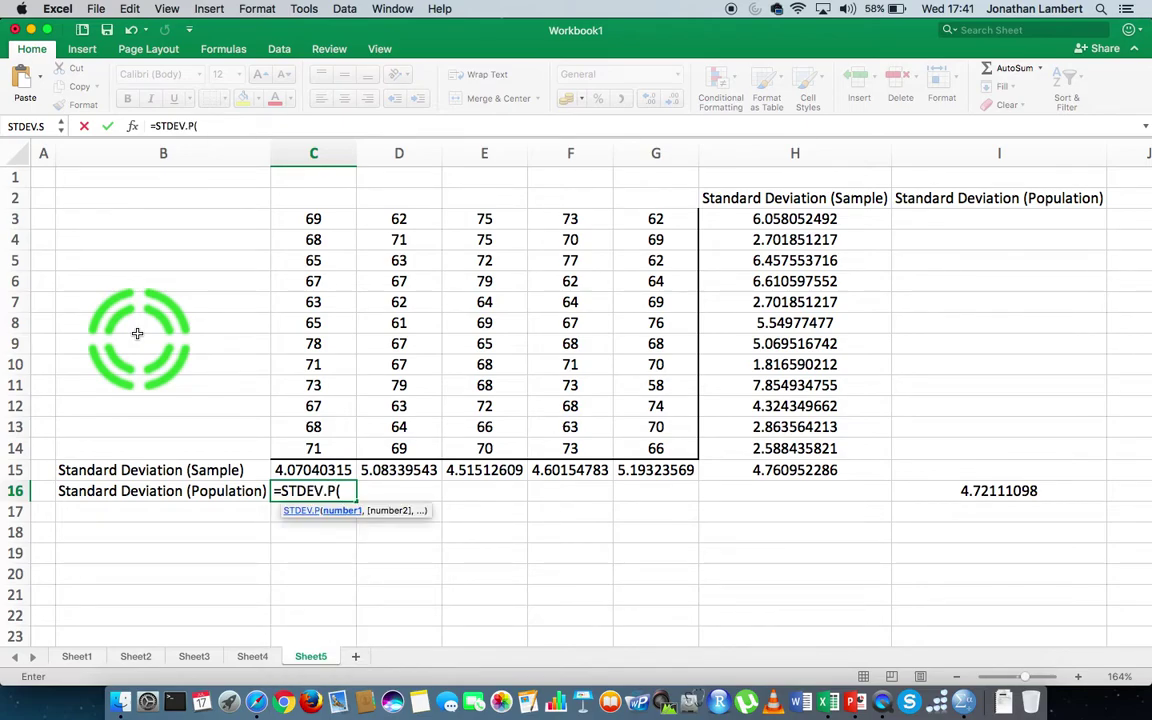
drag(313, 218, 308, 447)
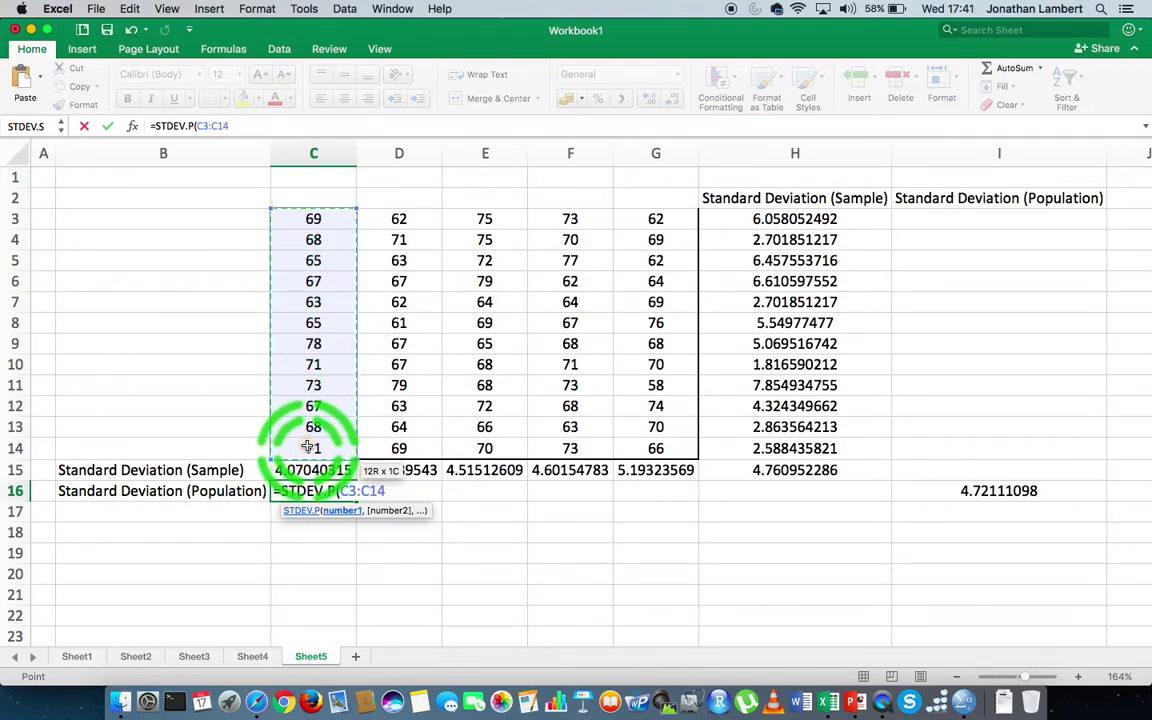
text())
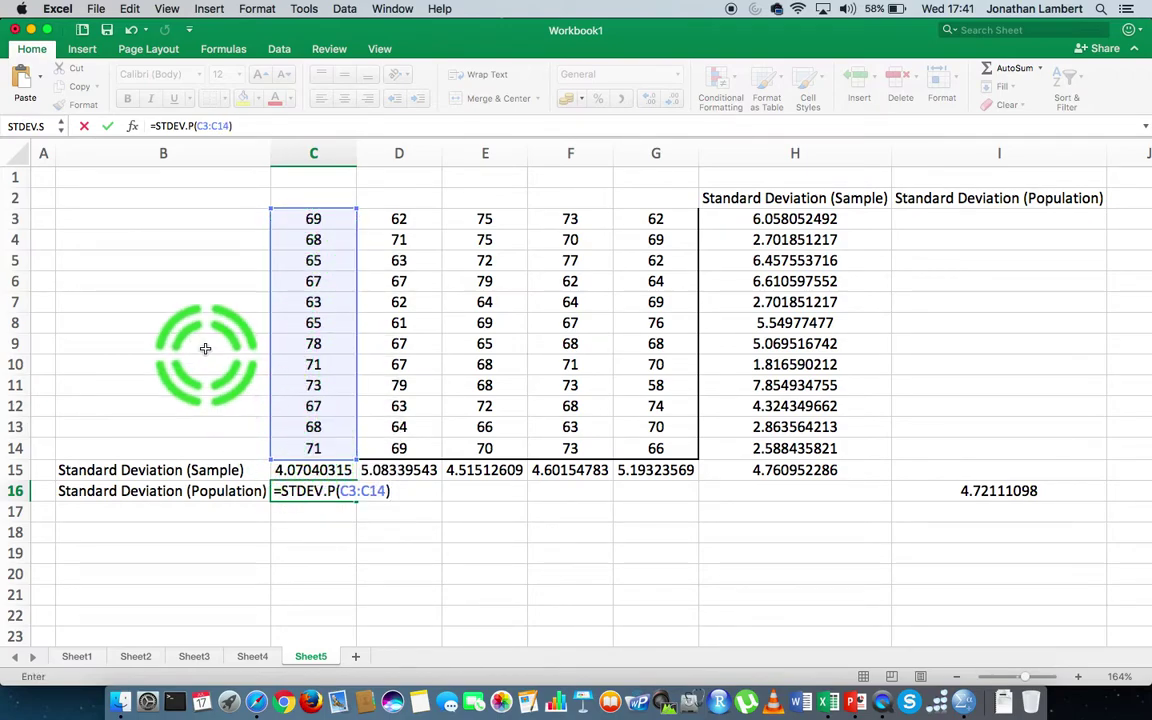
key(Return)
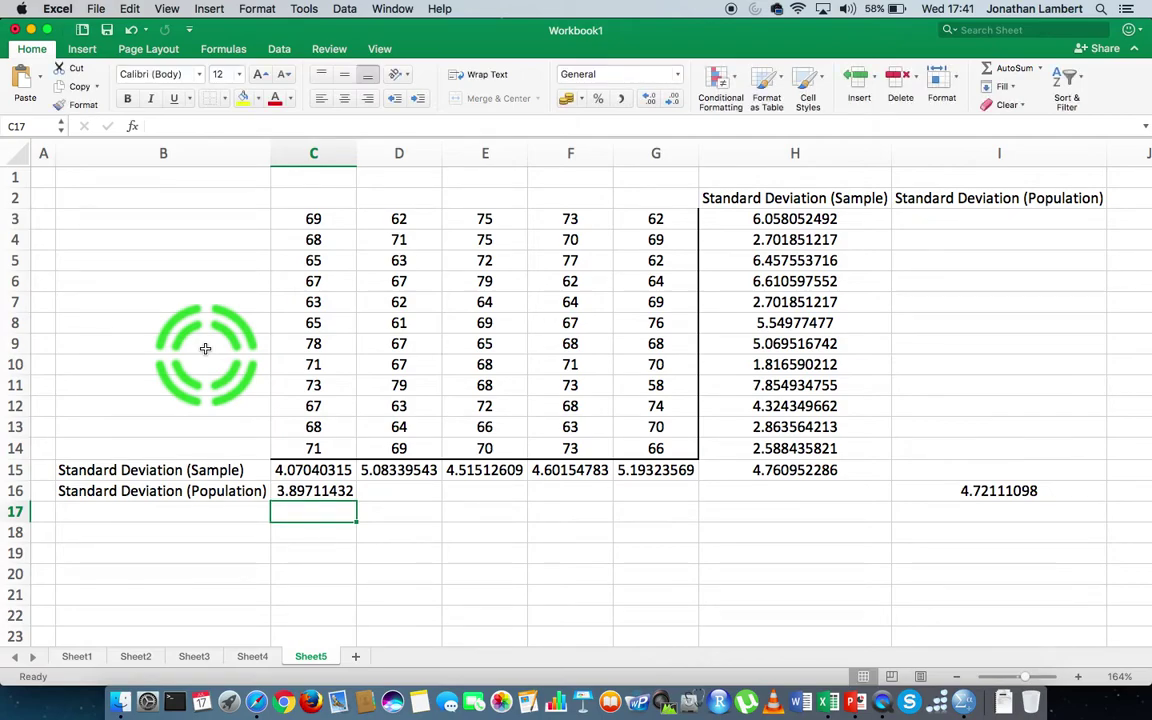
click(315, 493)
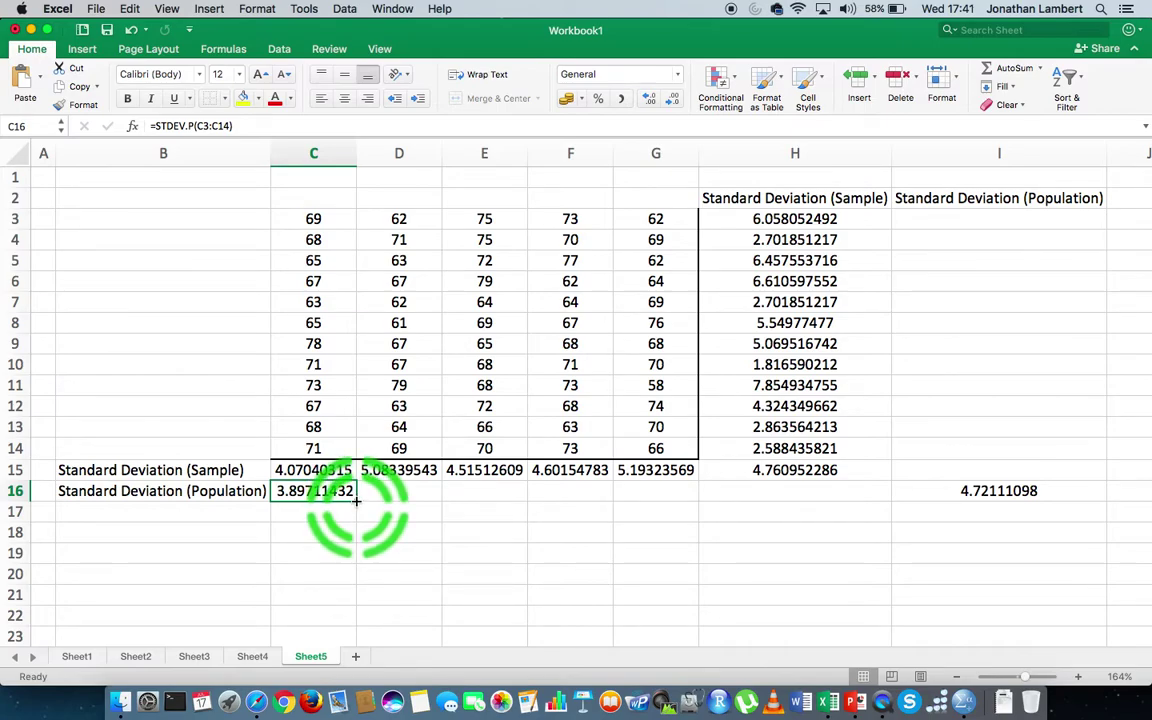
drag(356, 500, 669, 494)
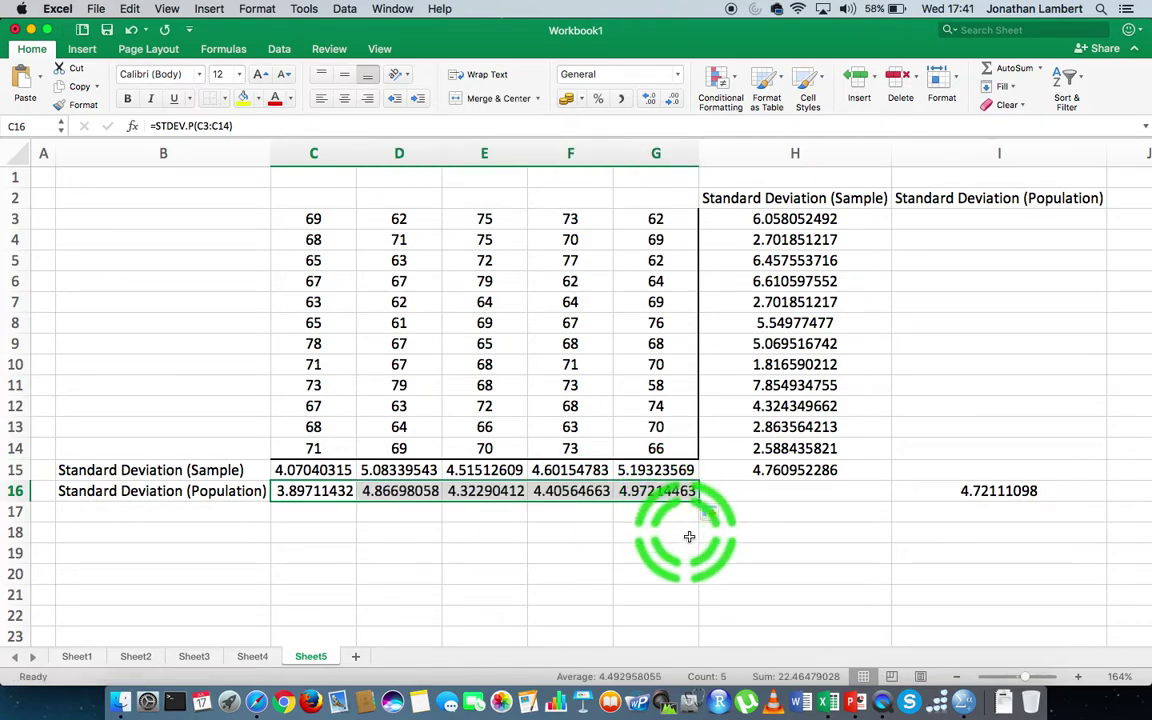
click(732, 548)
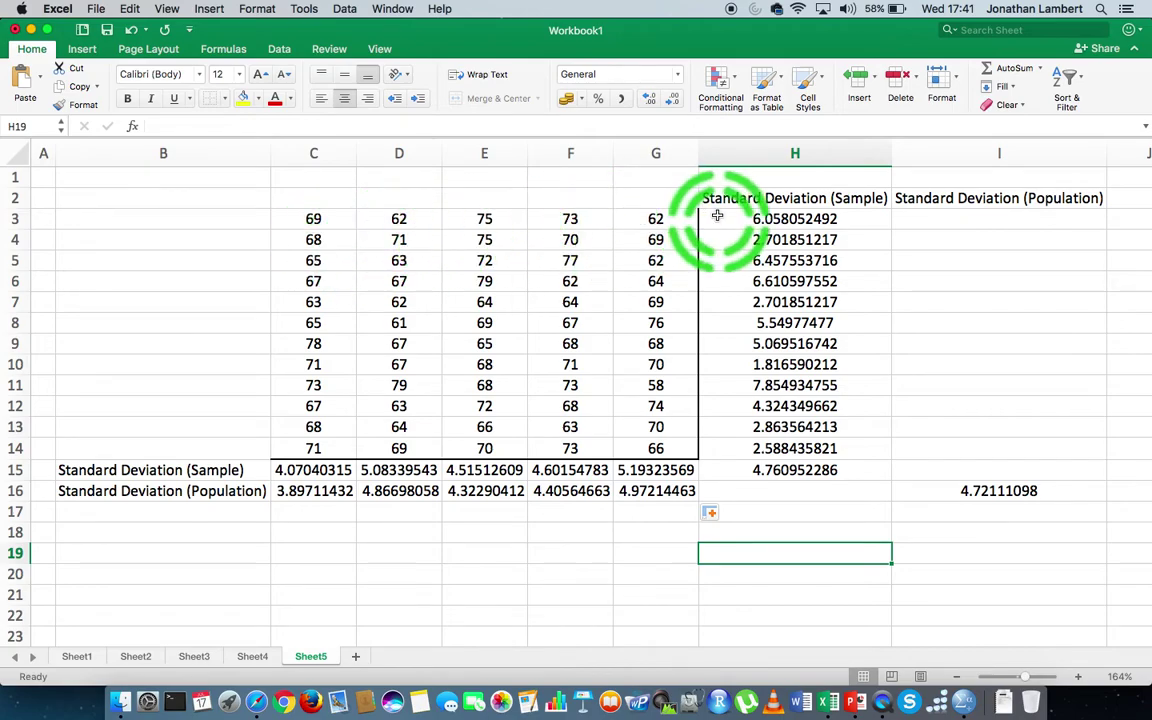
Enter =STDEV.P(C3:G3) in I3 and fill it down through I14
click(963, 220)
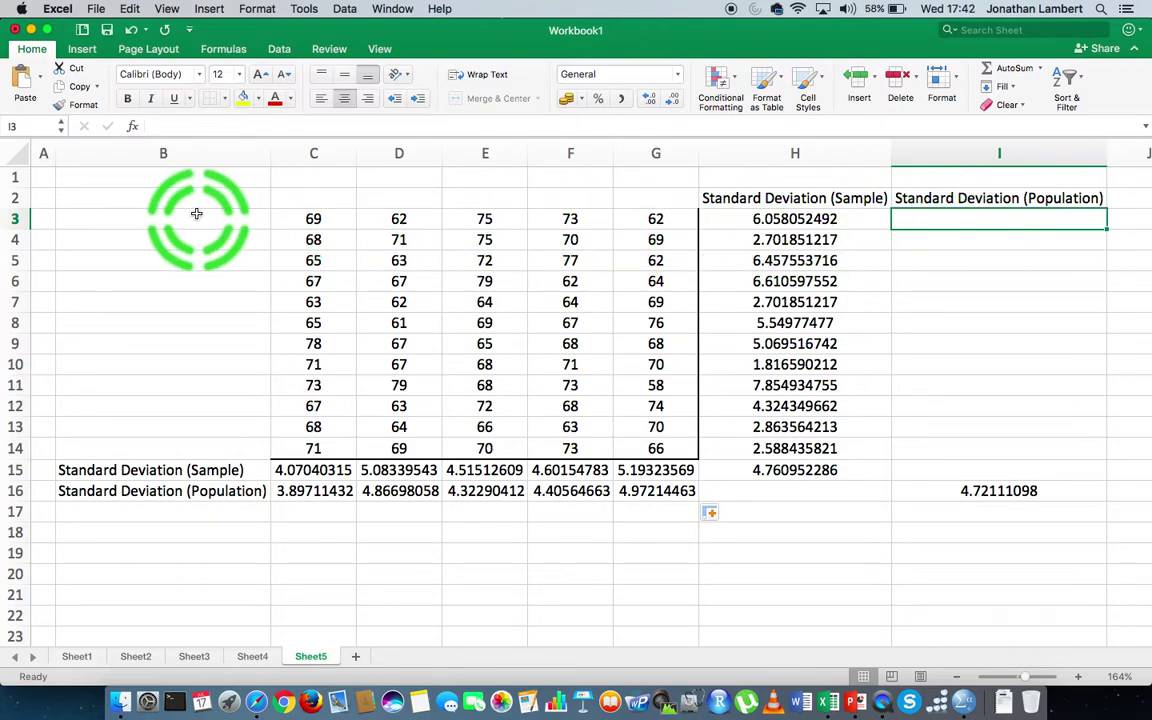
text(=)
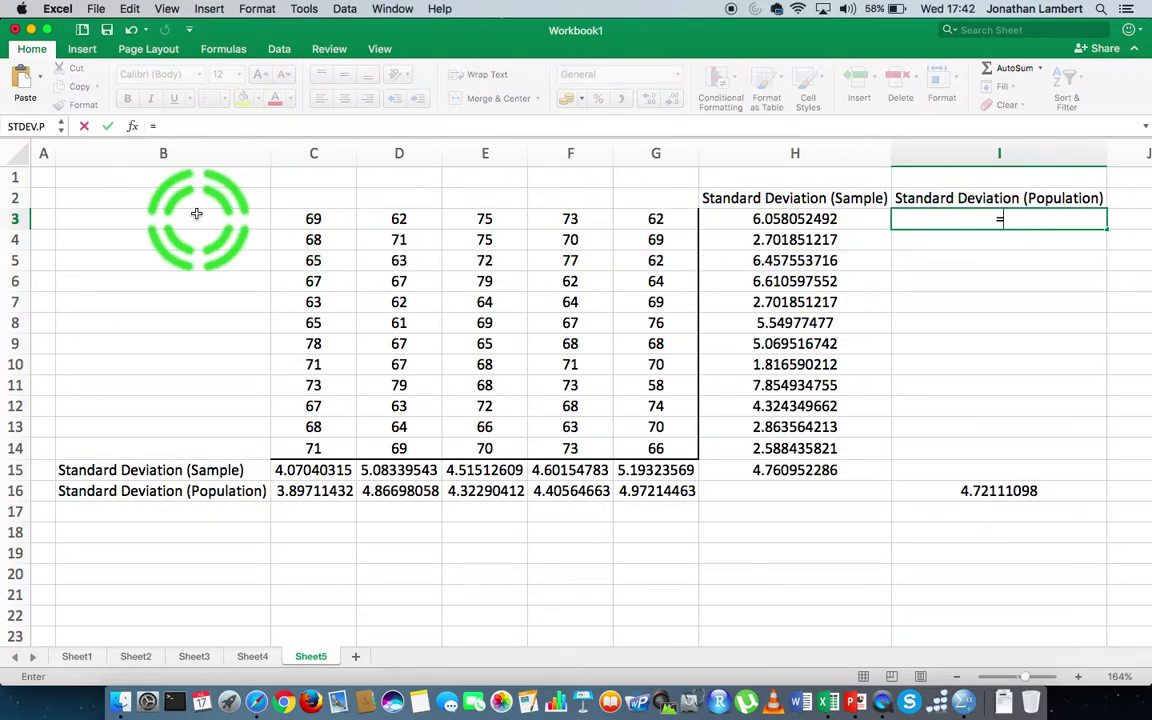
text(S)
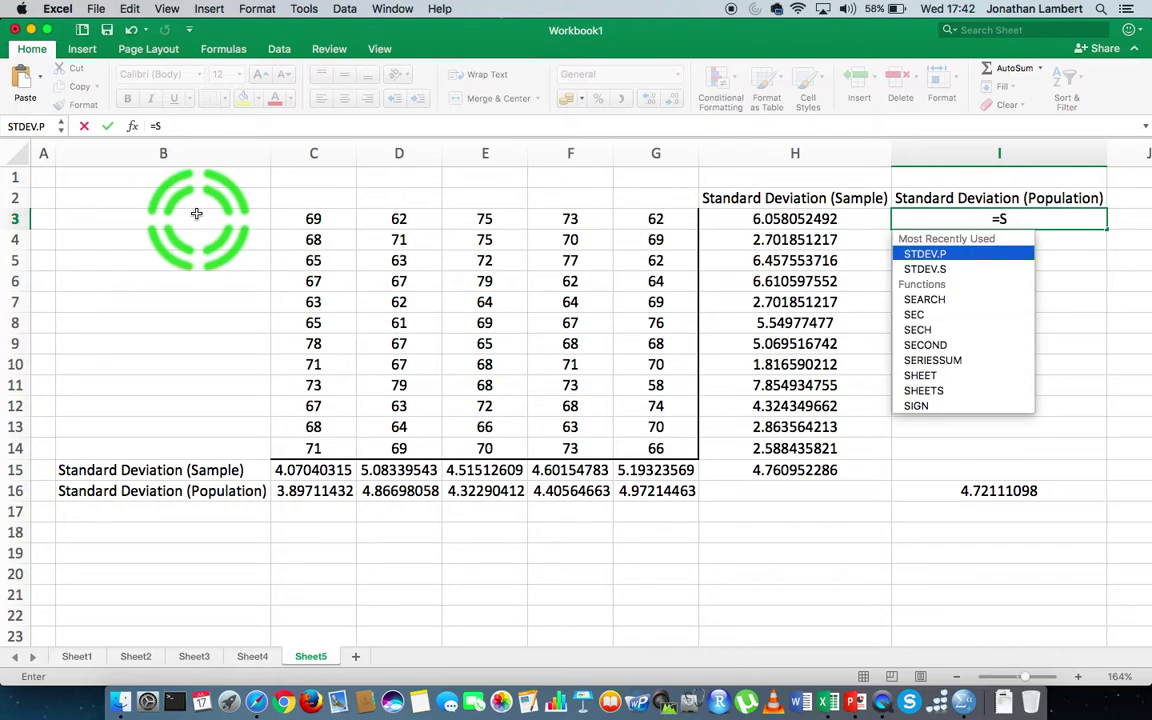
text(TDEV.P)
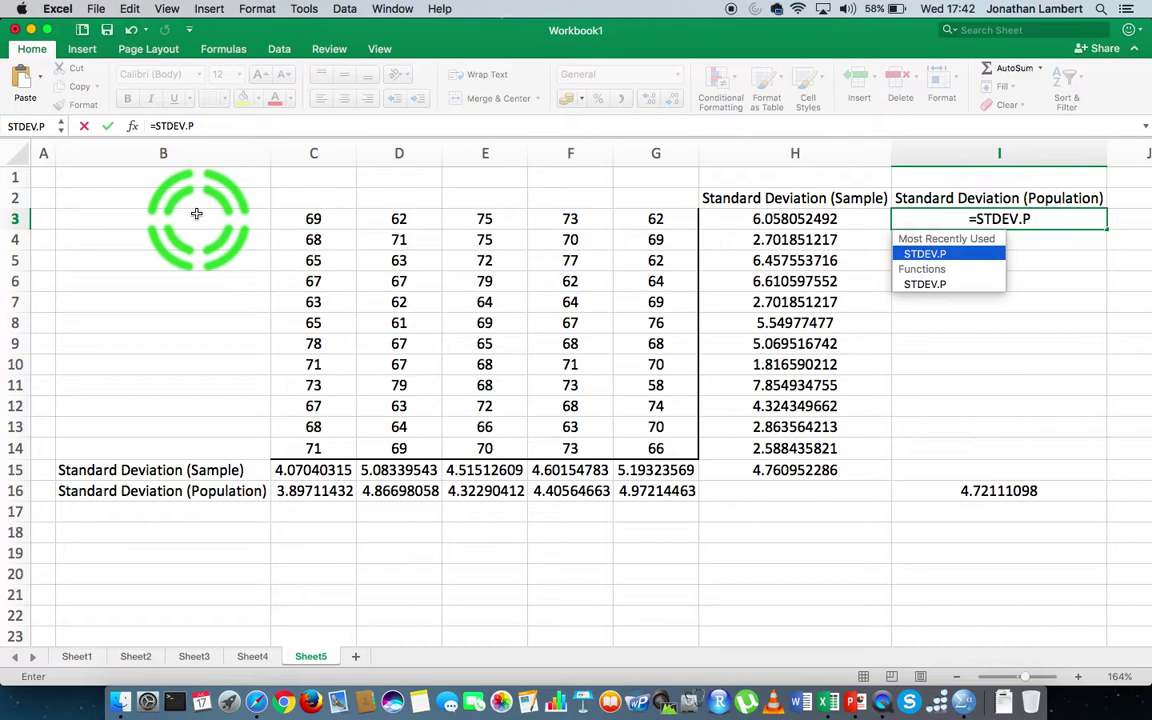
text(()
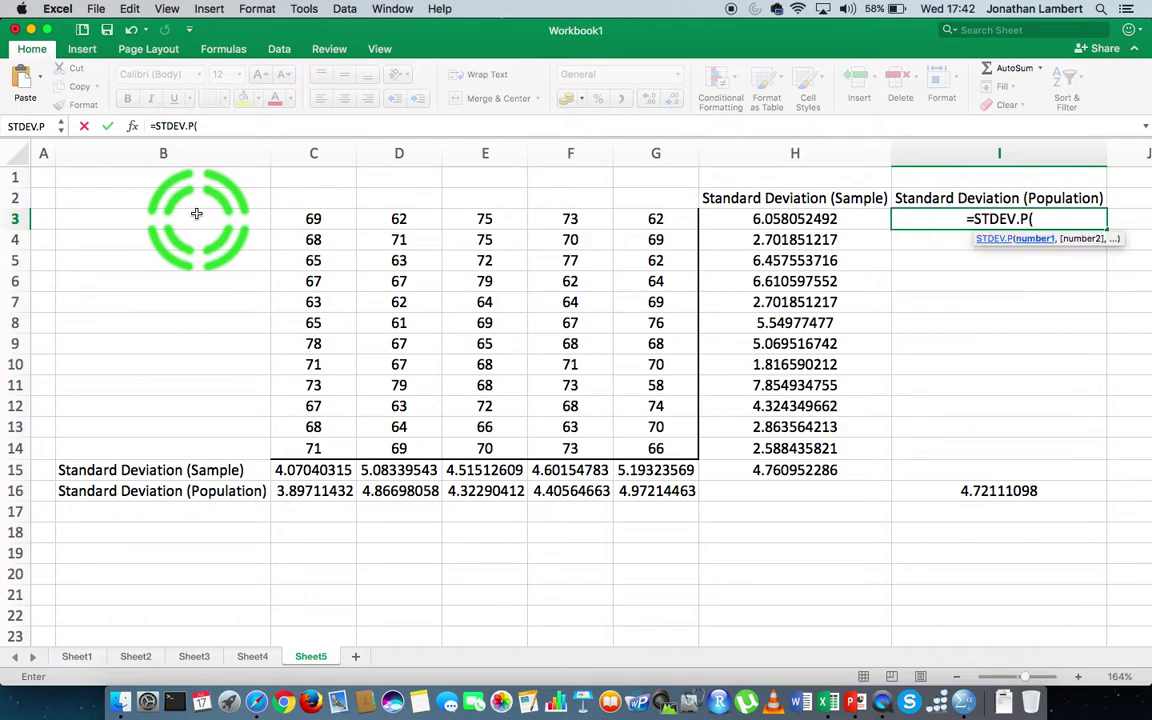
drag(286, 220, 628, 219)
text())
key(Return)
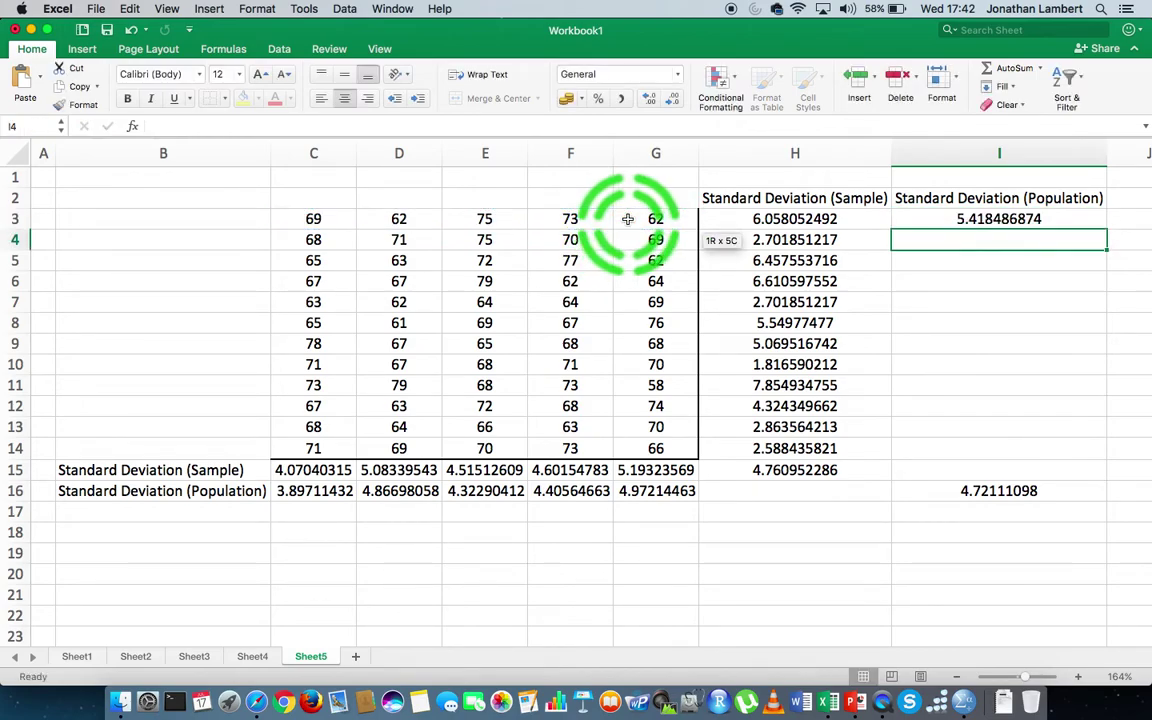
click(912, 218)
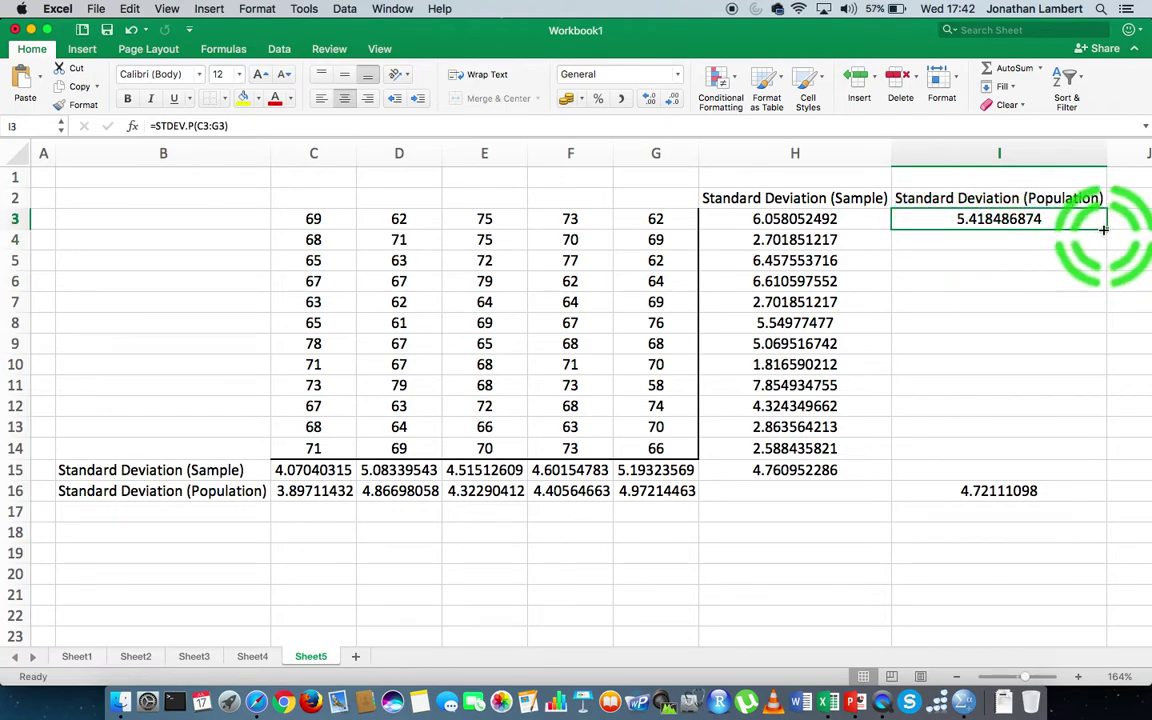
mouse_move(1105, 229)
mouse_down()
mouse_move(1096, 470)
mouse_move(1096, 457)
mouse_up()
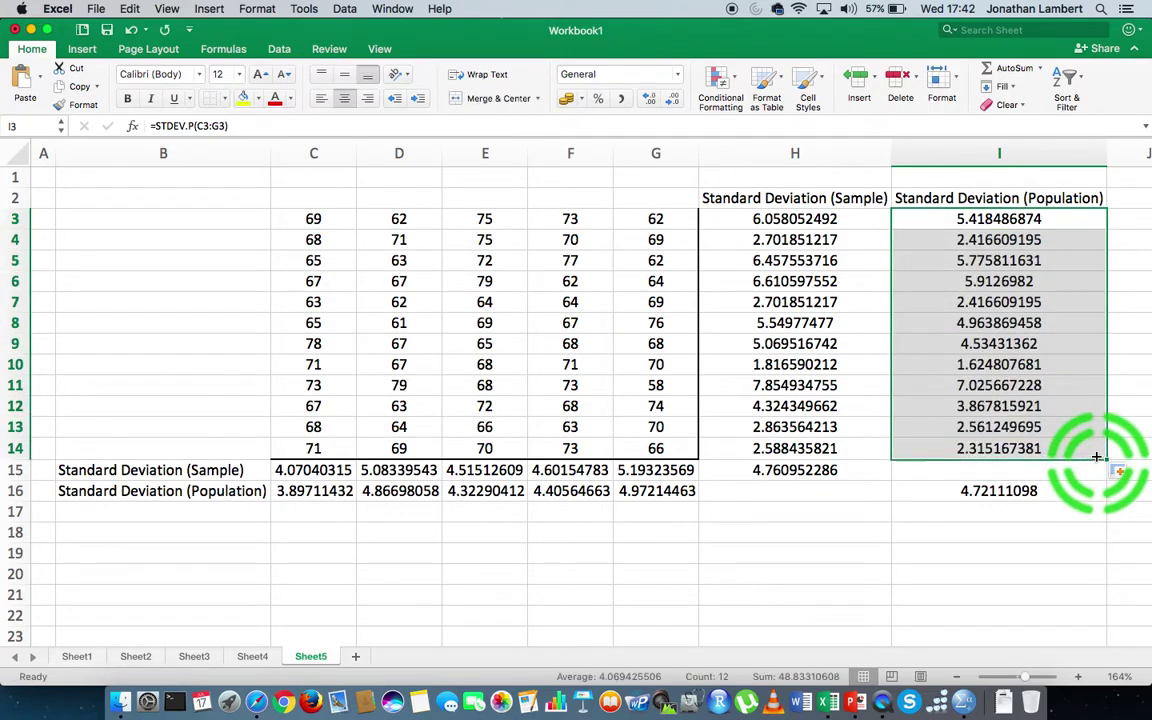
click(844, 524)
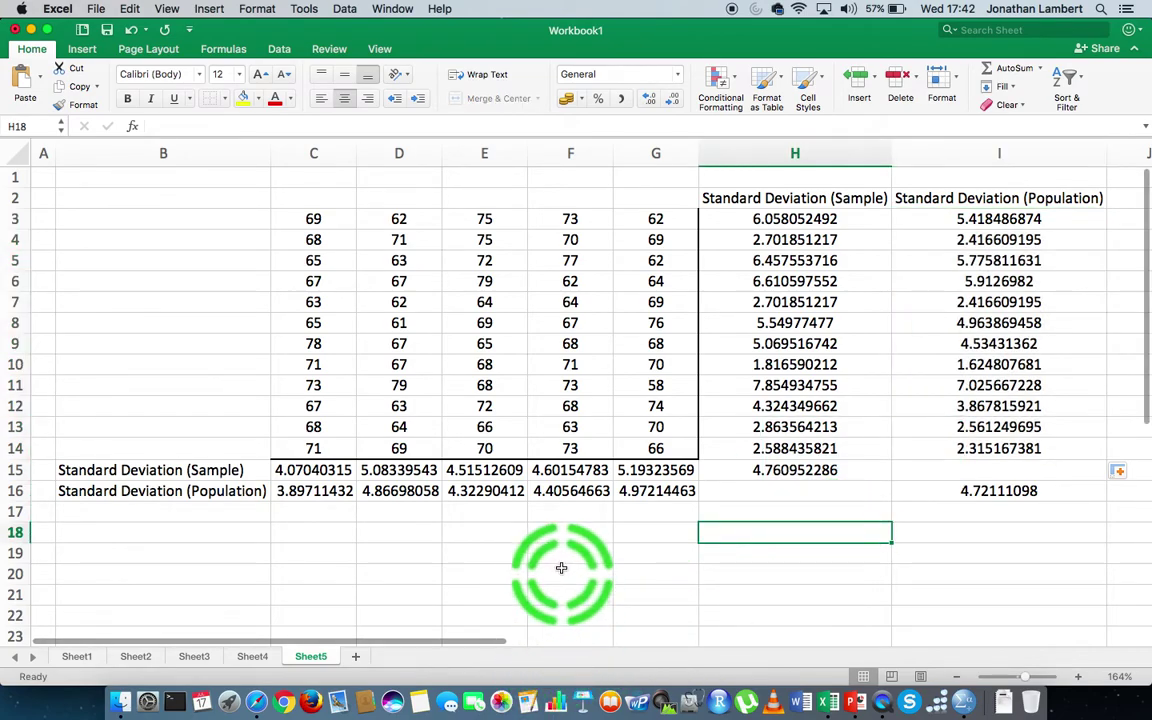